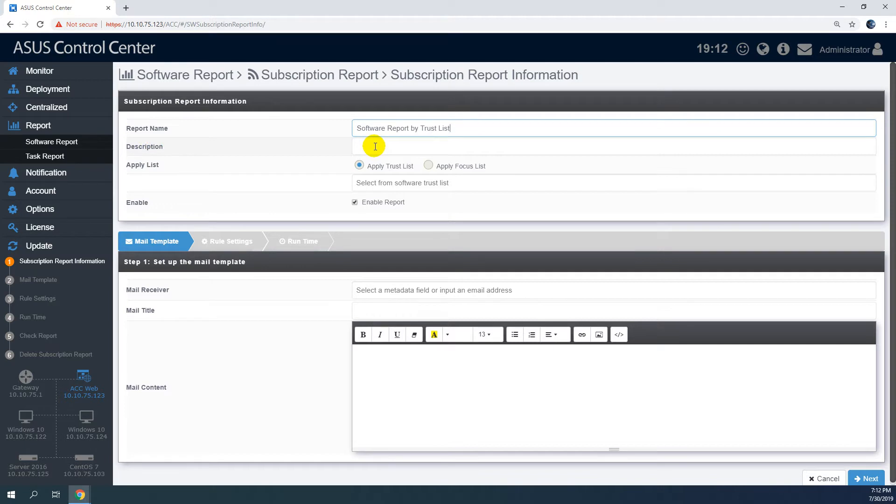
# Set the report description to "Show all application but ignore known application from trust list" and apply the Web Browser trust list
pyautogui.click(375, 146)
pyautogui.write('Show all application but ignore known application from trust list')
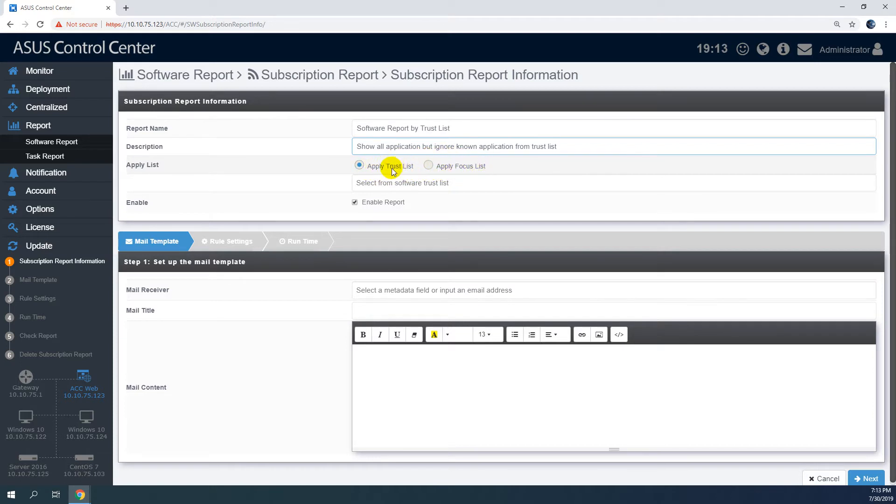
pyautogui.click(410, 182)
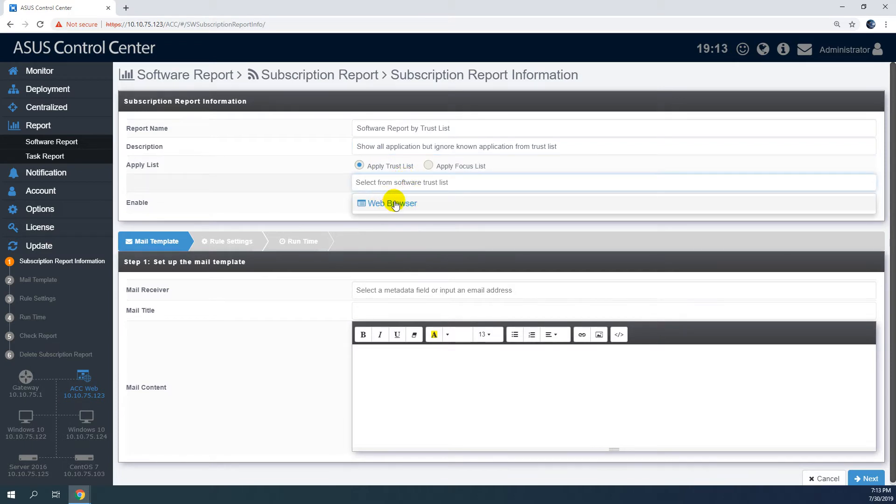
pyautogui.click(395, 204)
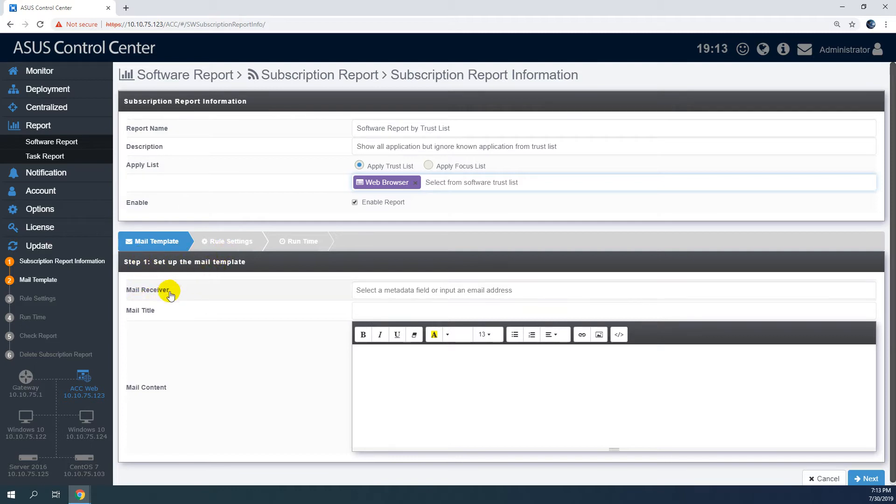
# Set the mail receiver of the report to the Director metadata field
pyautogui.click(385, 291)
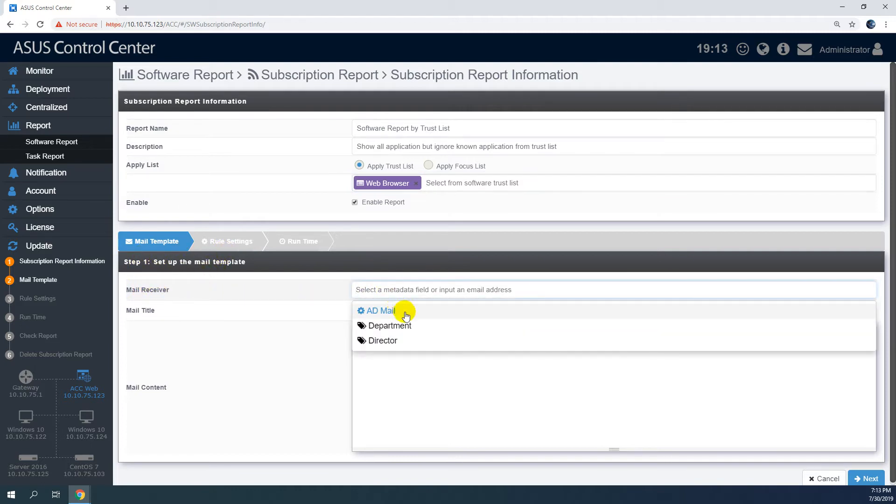
pyautogui.click(406, 341)
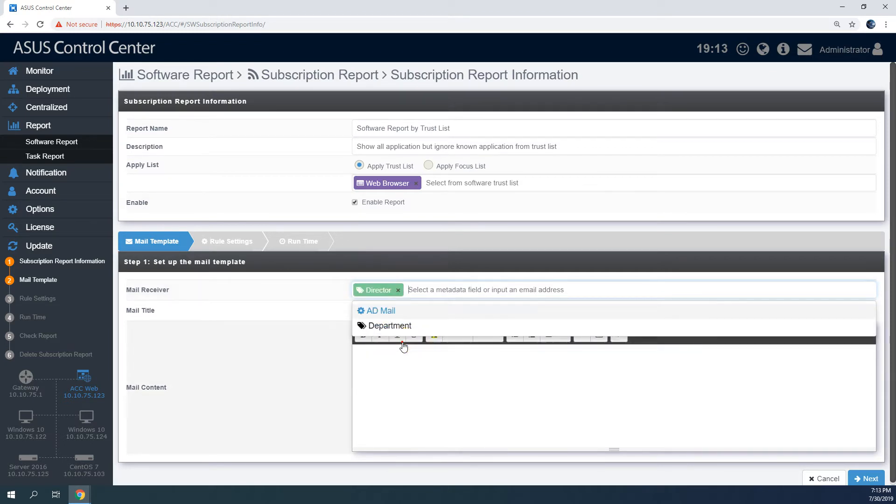
pyautogui.click(332, 292)
pyautogui.click(381, 291)
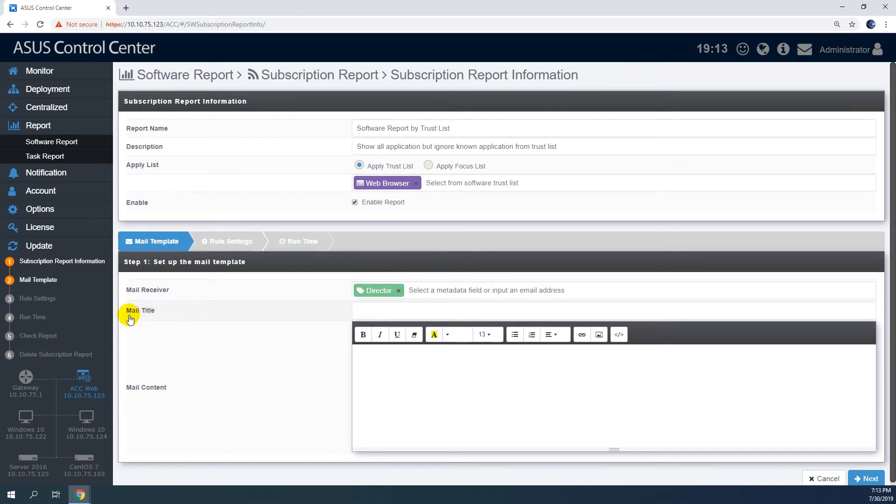
# Title the mail "Department's Software Report" and write content stating the Trust List is applied and asking that the applications follow company policy
pyautogui.click(391, 313)
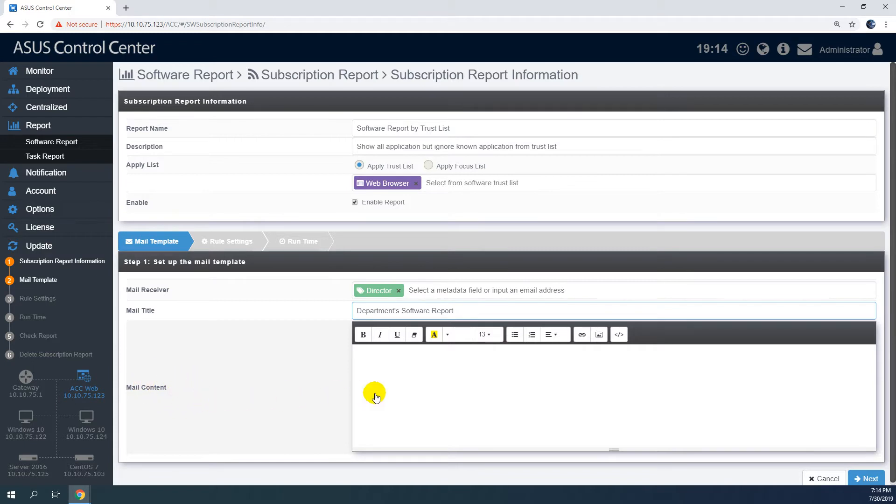
pyautogui.click(432, 391)
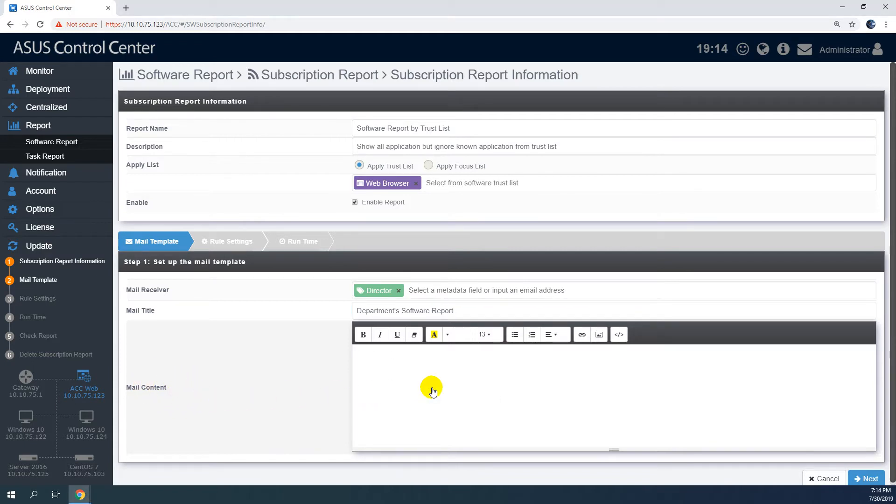
pyautogui.write("Dear Direct,  Trust List is applied to this report, And your department's software report as below. Please ensure these application is followed company's policy.  Best Regards,")
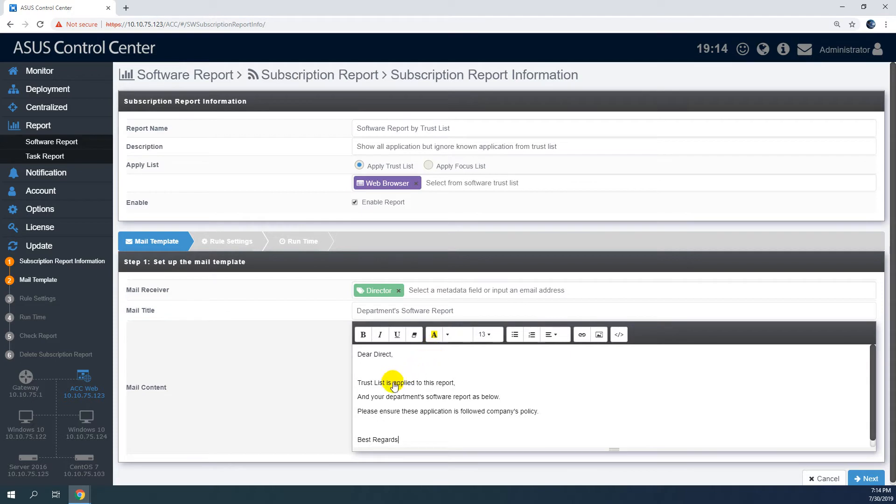
# Make "Trust List" bold and underlined and highlight the company policy sentence in yellow in the mail content, finishing the mail template step
pyautogui.moveTo(371, 386); pyautogui.dragTo(356, 383)
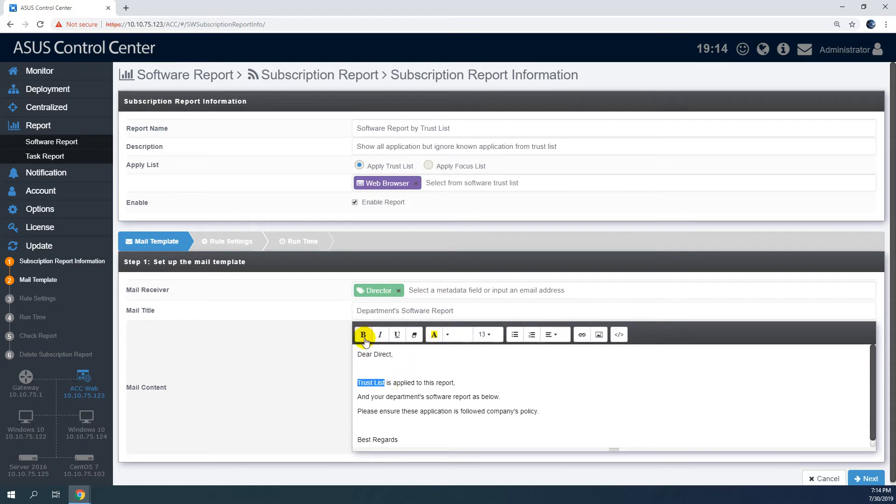
pyautogui.click(396, 335)
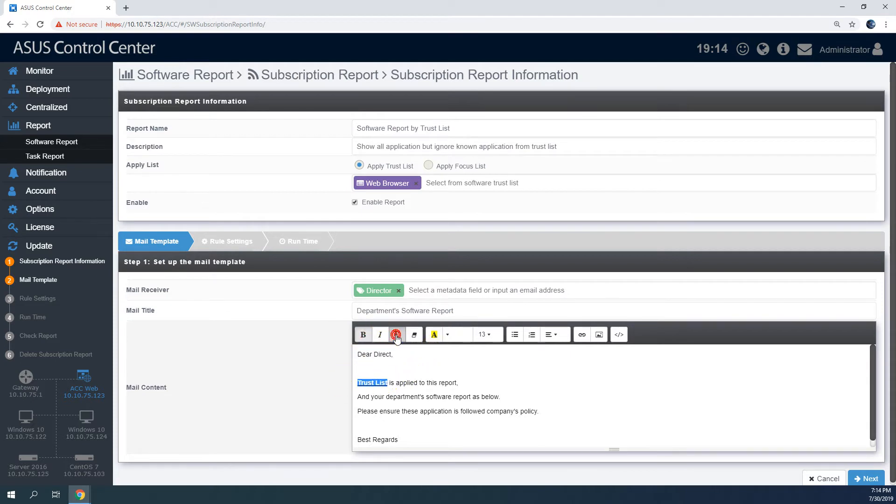
pyautogui.click(554, 409)
pyautogui.moveTo(484, 415); pyautogui.dragTo(350, 410)
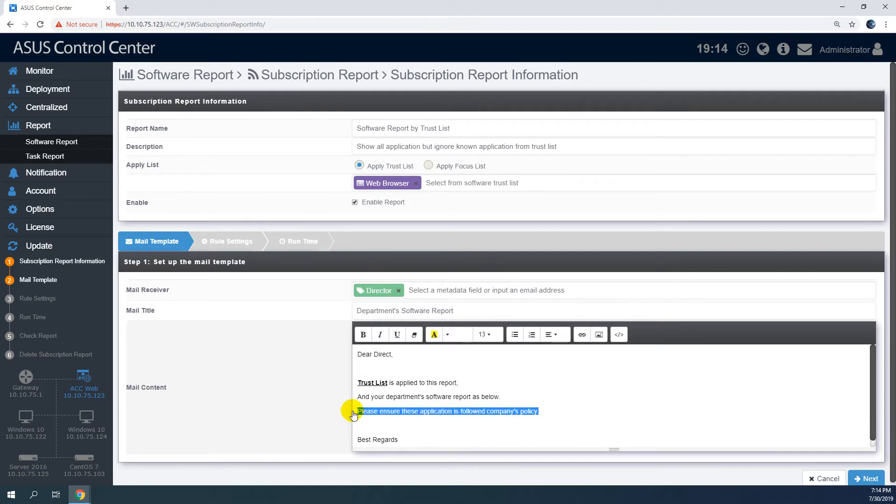
pyautogui.click(434, 335)
pyautogui.click(545, 391)
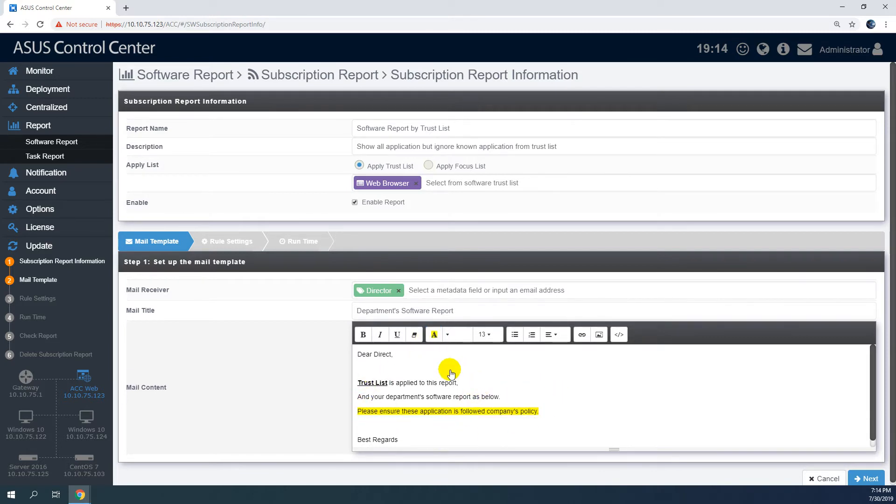
pyautogui.click(867, 479)
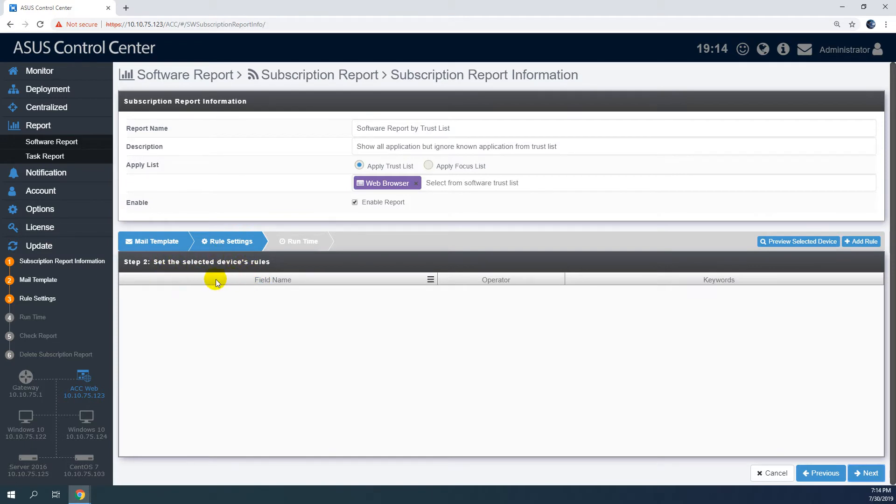
# Preview the selected devices with the Department field added to the device list, and close the preview
pyautogui.click(798, 241)
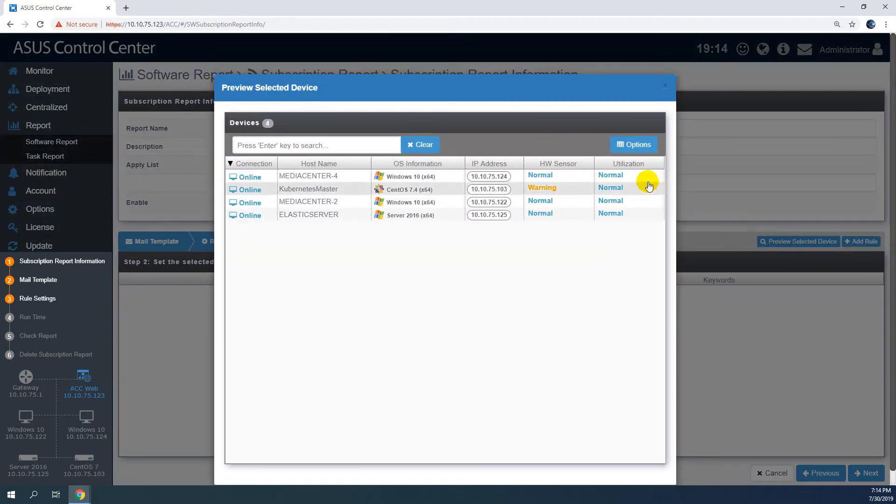
pyautogui.click(634, 144)
pyautogui.scroll(-4, 656, 187)
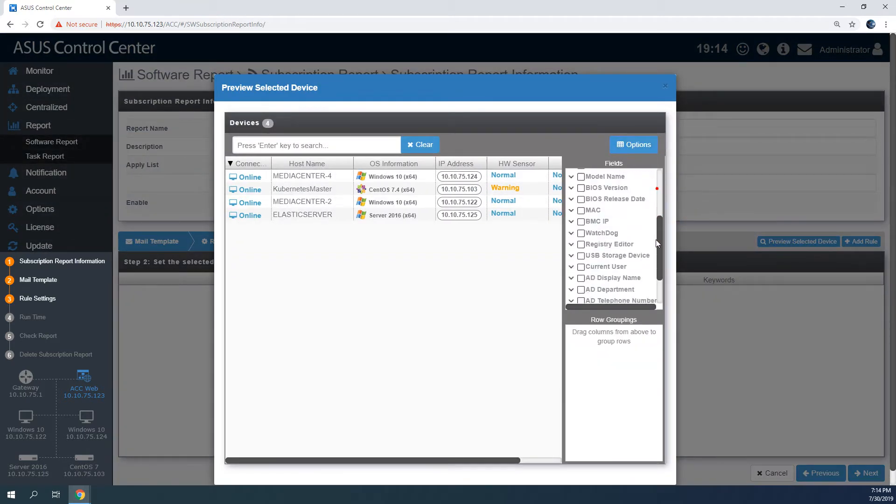
pyautogui.click(582, 288)
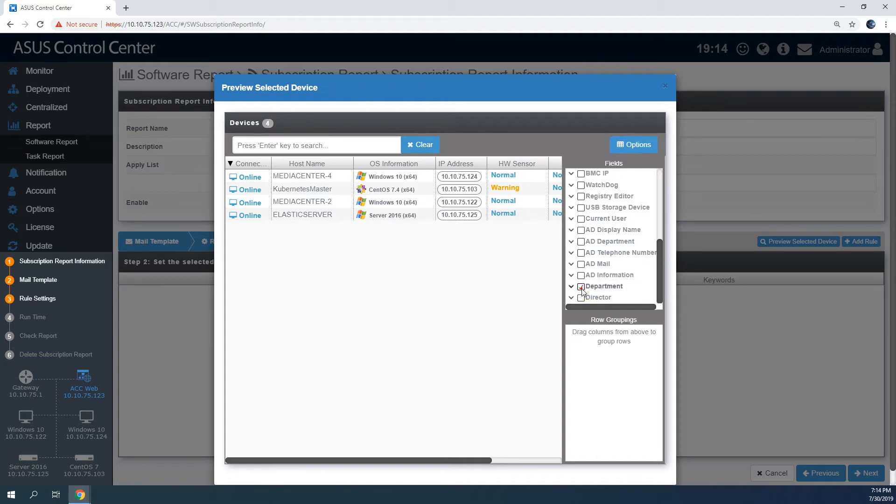
pyautogui.click(630, 144)
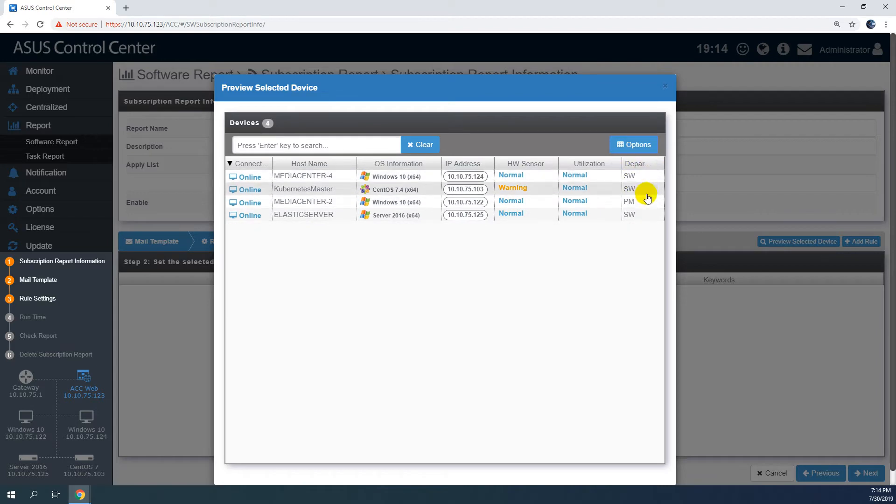
pyautogui.click(665, 86)
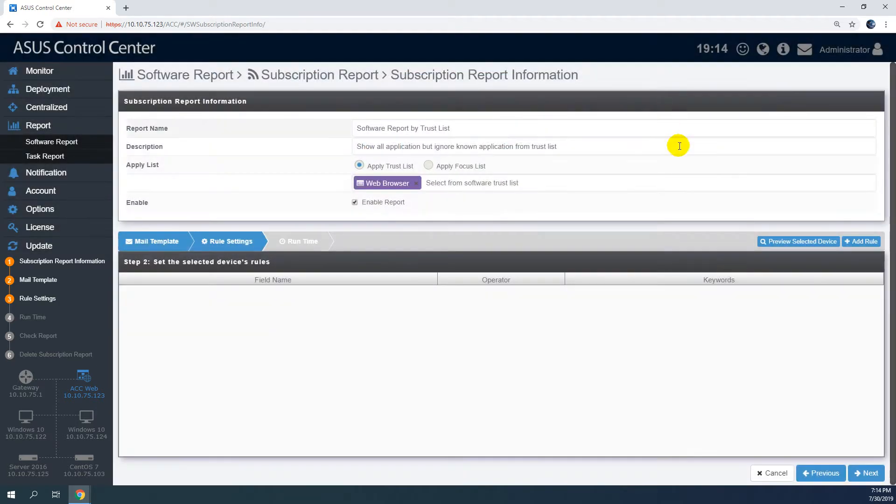
# Add a device rule where the Department field contains the keyword SW
pyautogui.click(865, 238)
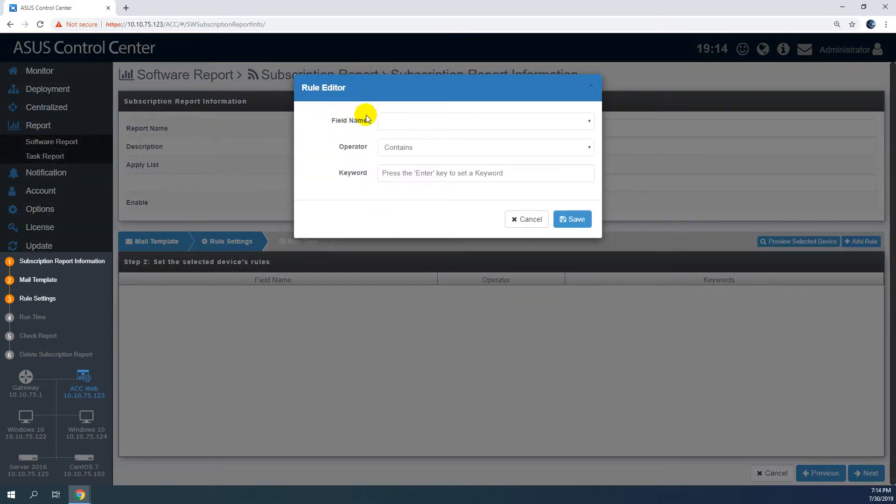
pyautogui.click(397, 122)
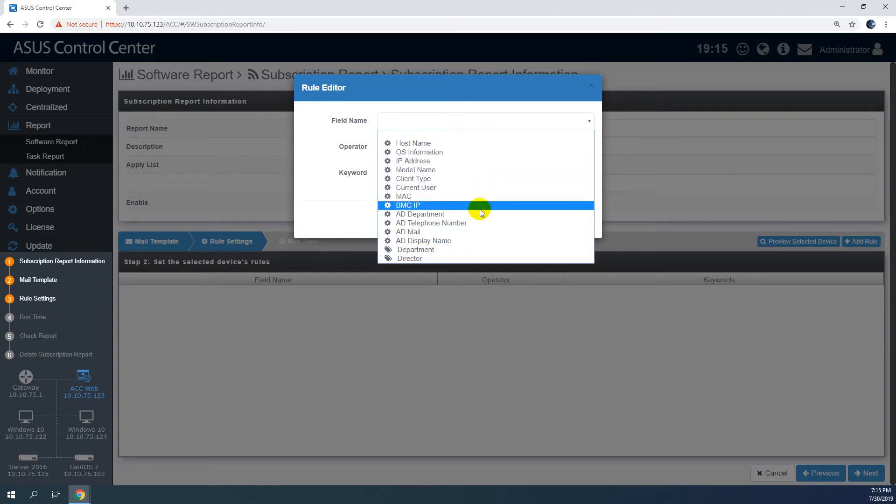
pyautogui.click(433, 250)
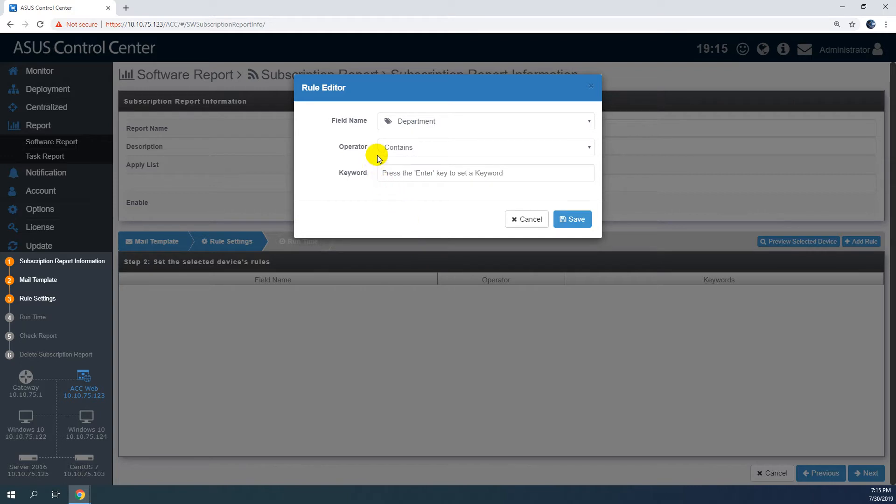
pyautogui.click(406, 154)
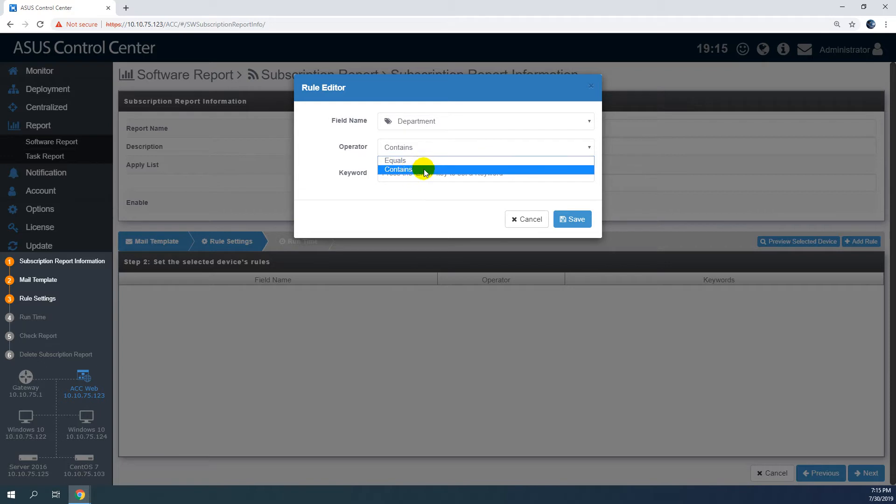
pyautogui.click(424, 169)
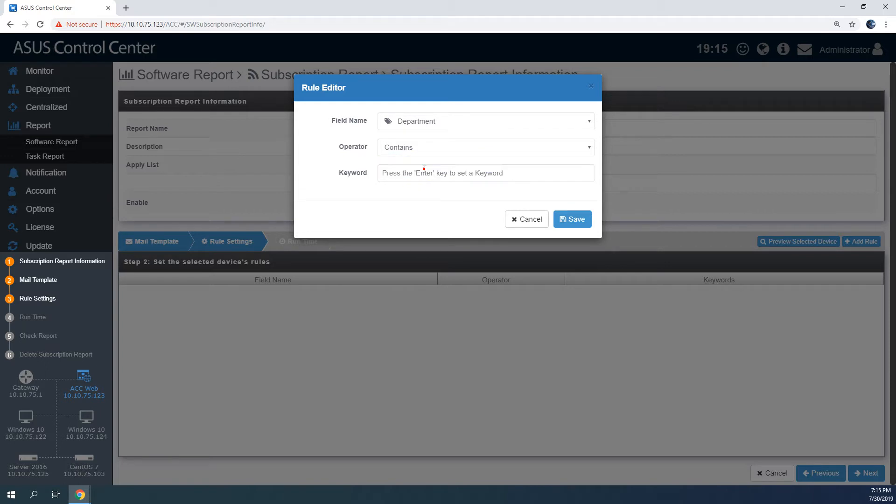
pyautogui.click(391, 173)
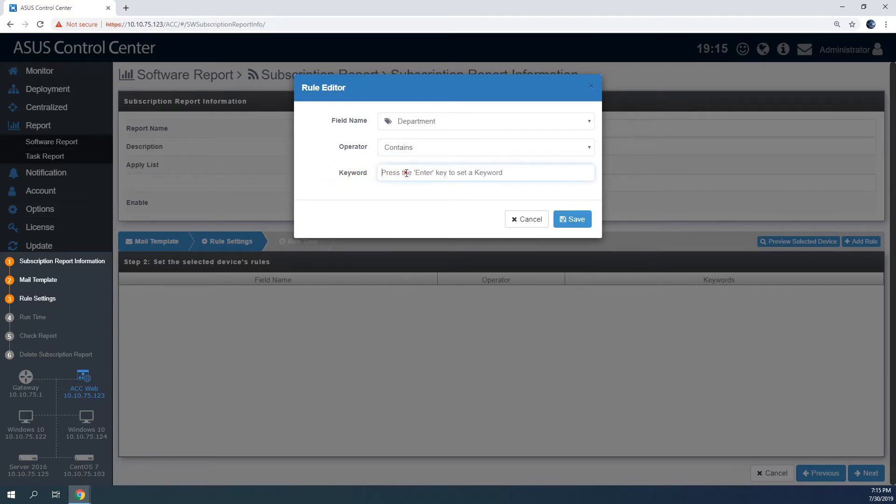
pyautogui.write('SW')
pyautogui.press('Return')
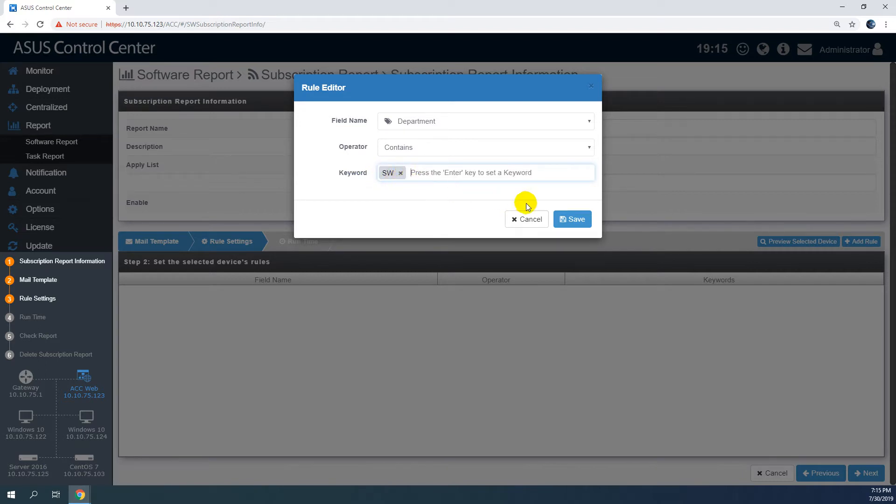
pyautogui.click(581, 221)
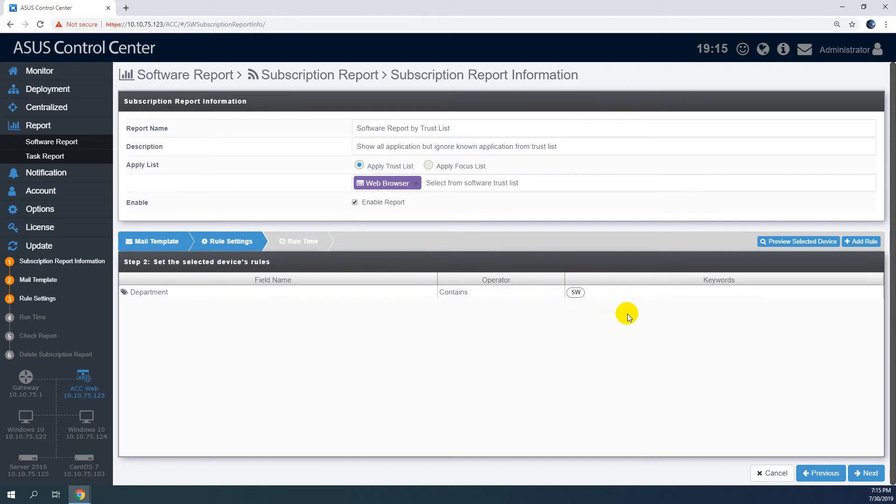
# Preview the devices selected by the Department rule and proceed to the run time settings
pyautogui.click(794, 240)
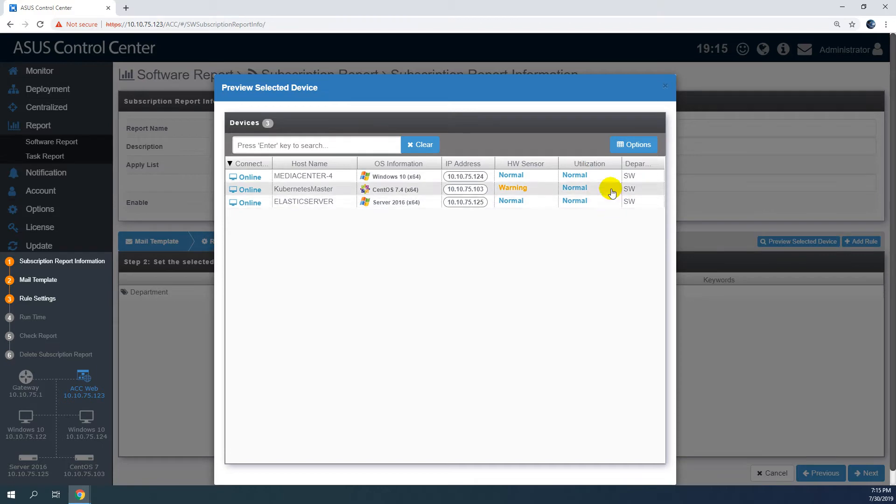
pyautogui.click(666, 87)
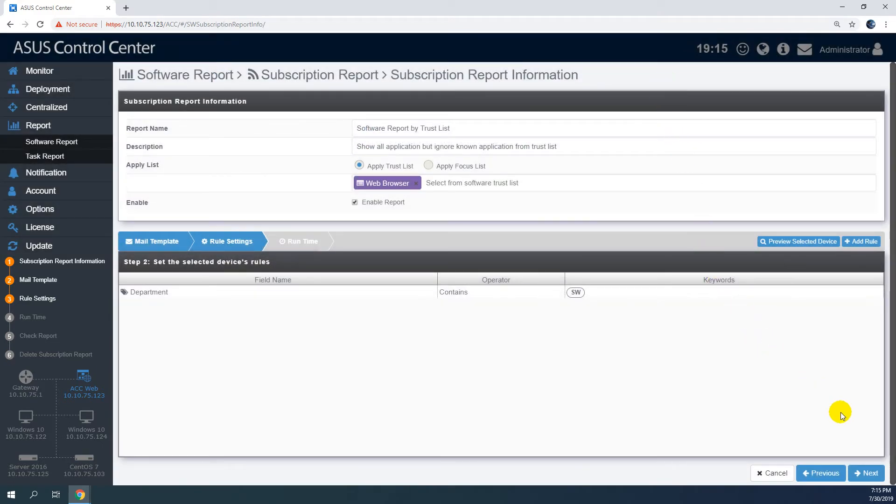
pyautogui.click(869, 473)
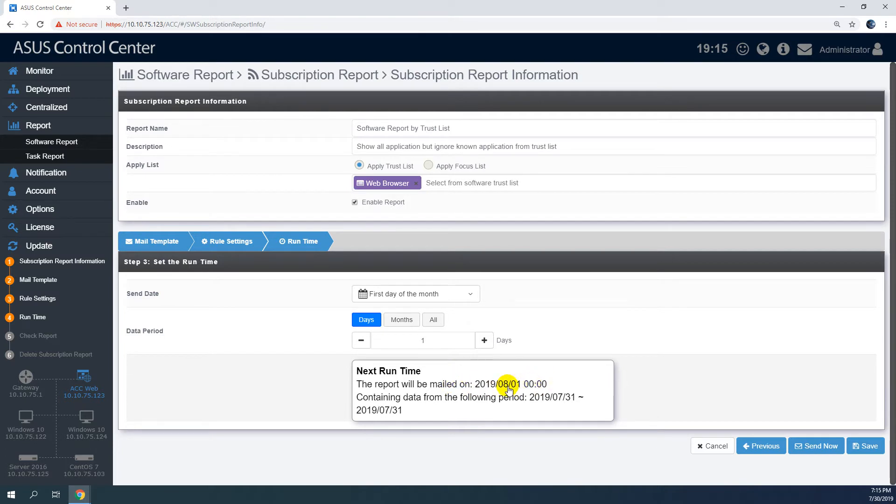
# Set the report's send date to every week on Tuesday
pyautogui.click(412, 294)
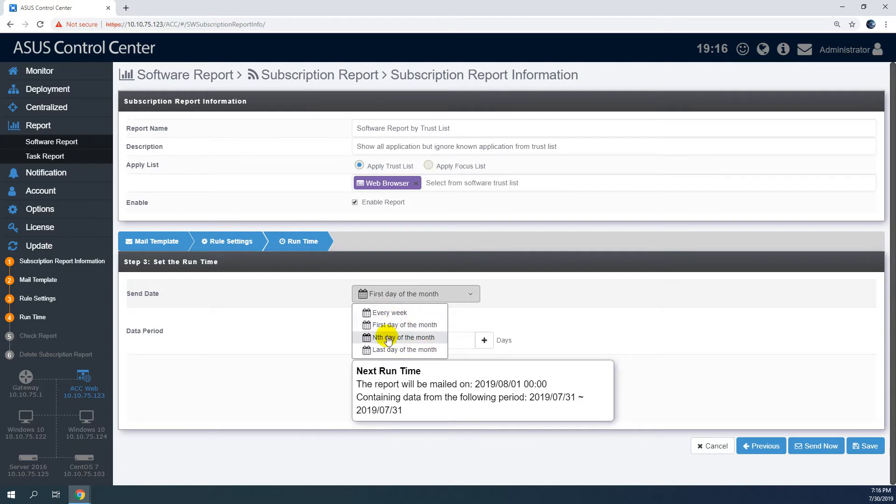
pyautogui.click(422, 317)
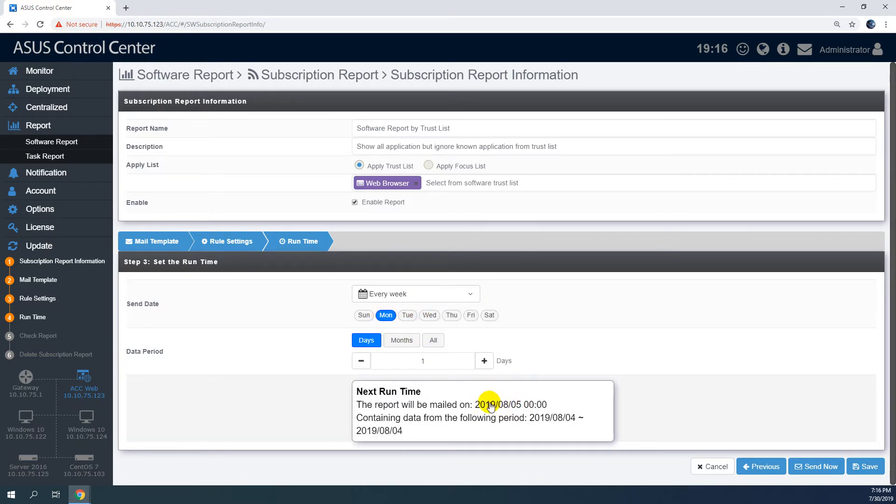
pyautogui.click(408, 316)
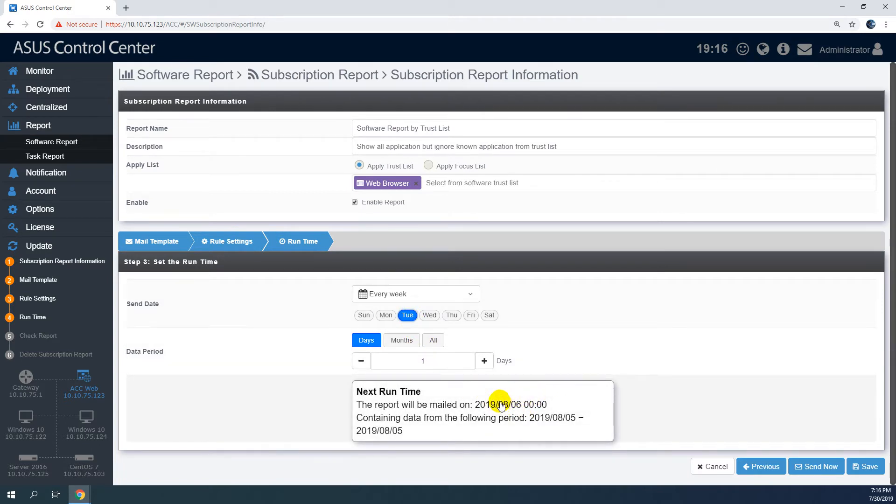
# Change the report's send date schedule to the Nth day of the month
pyautogui.click(423, 295)
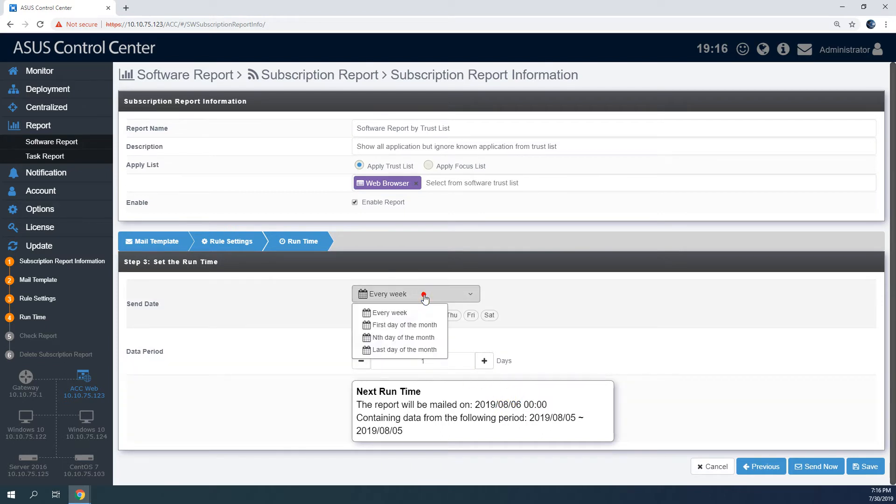
pyautogui.click(401, 341)
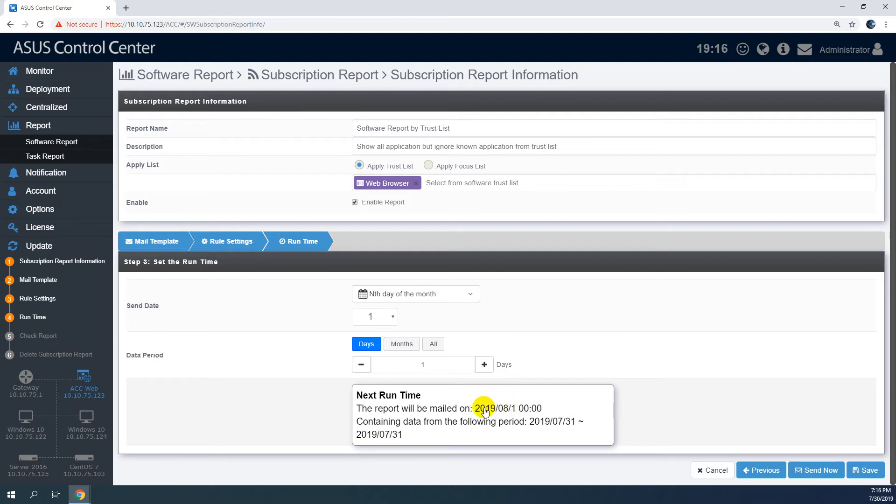
# Set the report's send date to the 16th day of the month
pyautogui.click(385, 318)
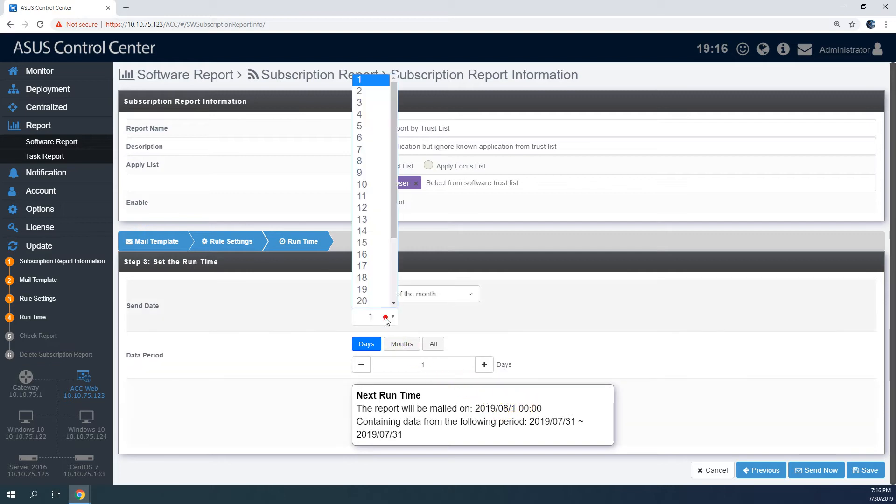
pyautogui.scroll(-1, 372, 280)
pyautogui.click(370, 233)
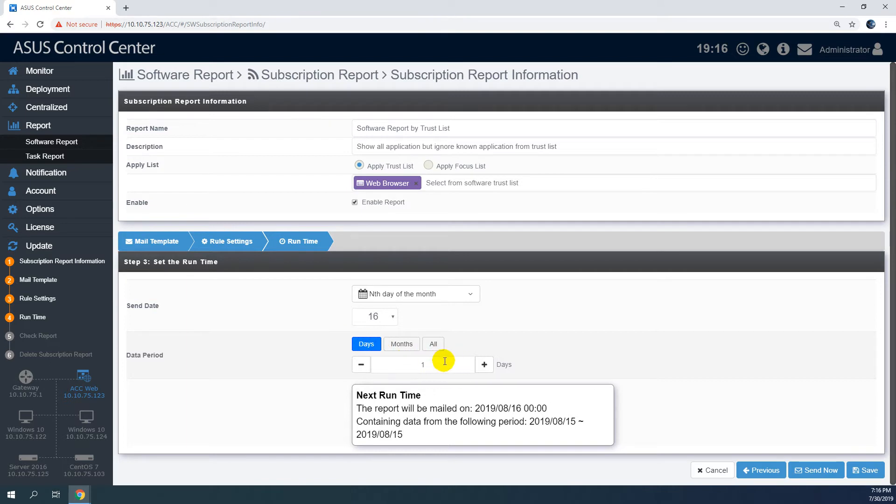
# Raise the report's data period to 5 days and bring it back down to 1 day
pyautogui.click(484, 364)
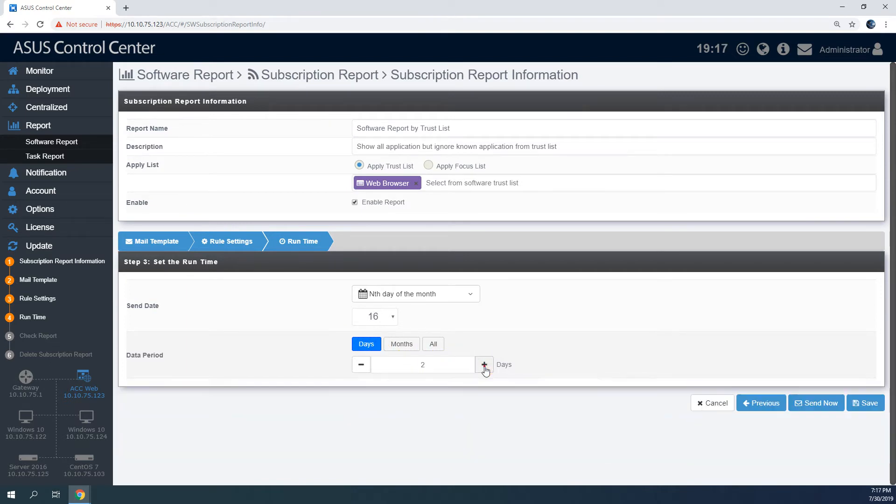
pyautogui.click(484, 365)
pyautogui.click(484, 365)
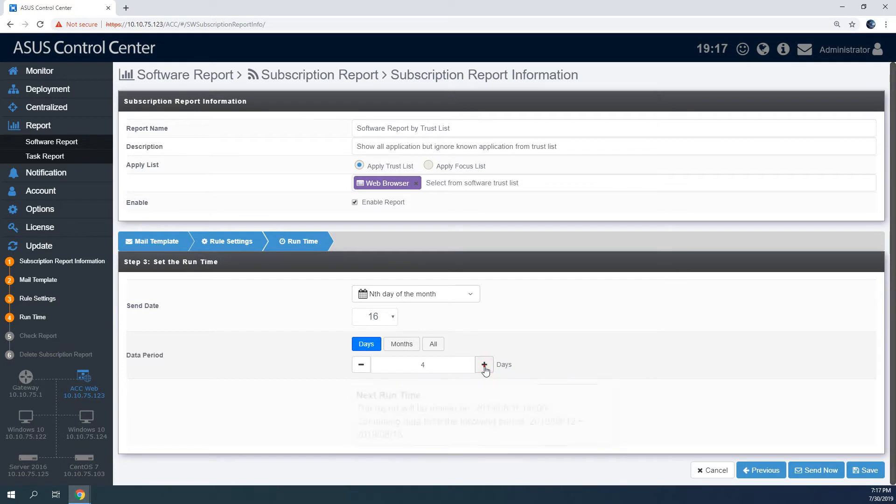
pyautogui.click(484, 364)
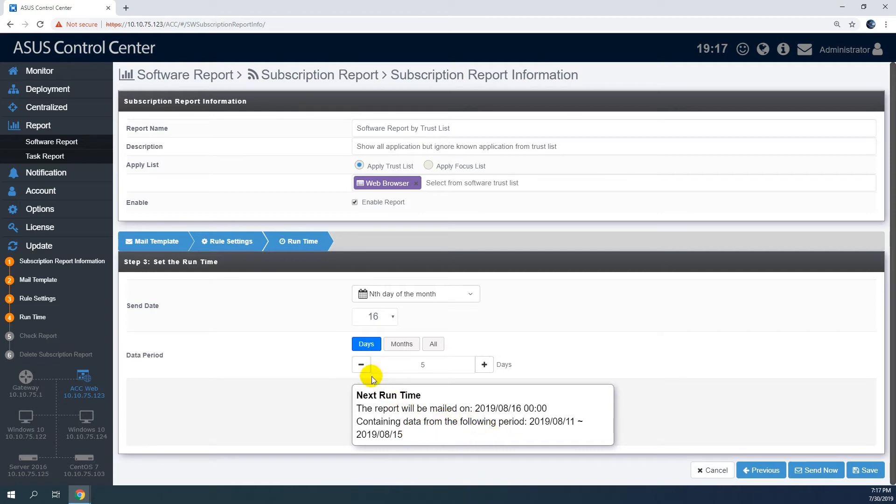
pyautogui.click(362, 365)
pyautogui.click(361, 364)
pyautogui.click(362, 364)
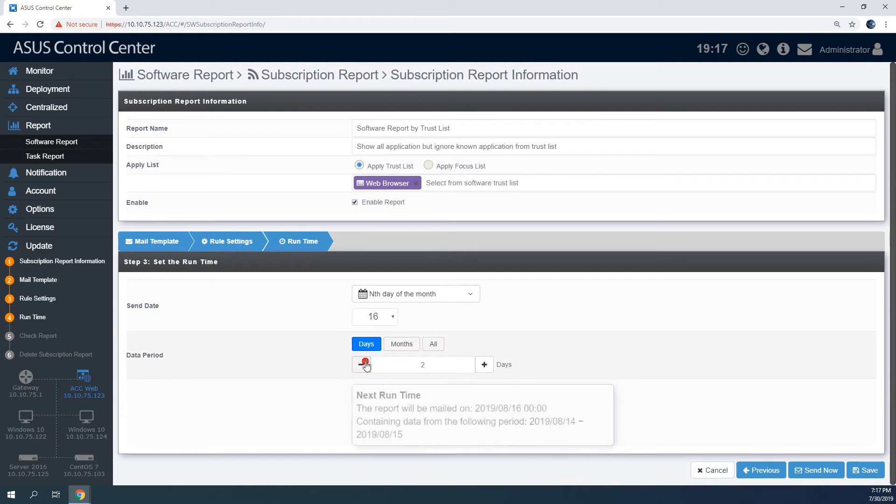
pyautogui.click(362, 364)
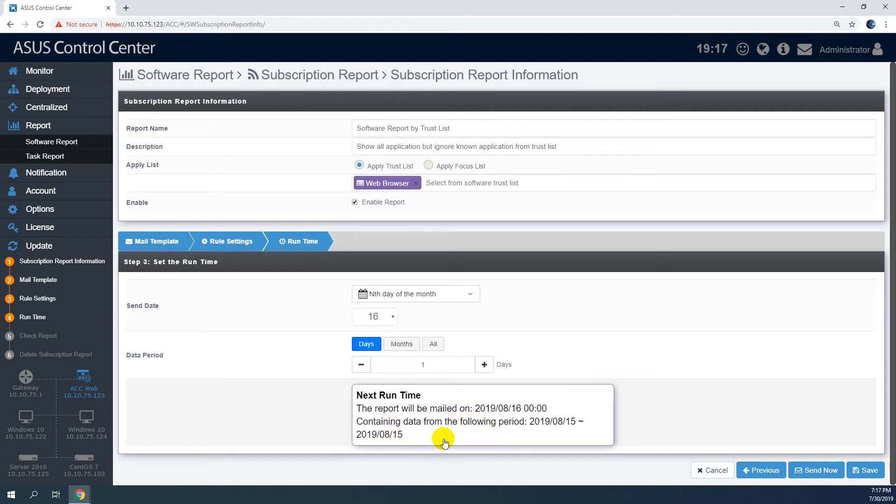
# Try the All data period, and set the period to 1 month depending on the send date
pyautogui.click(434, 347)
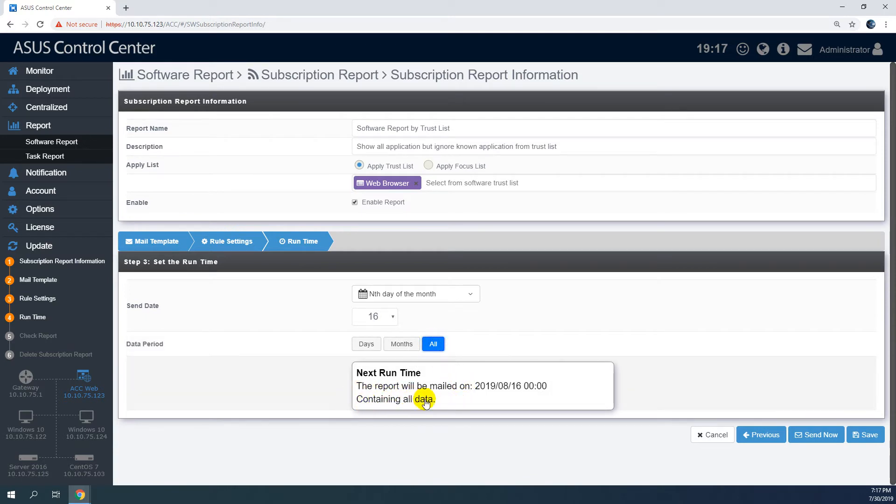
pyautogui.click(409, 348)
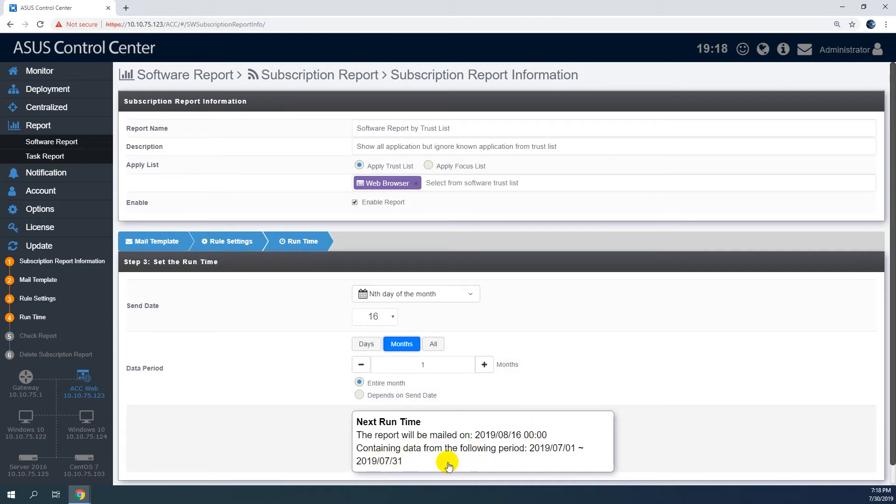
pyautogui.click(393, 396)
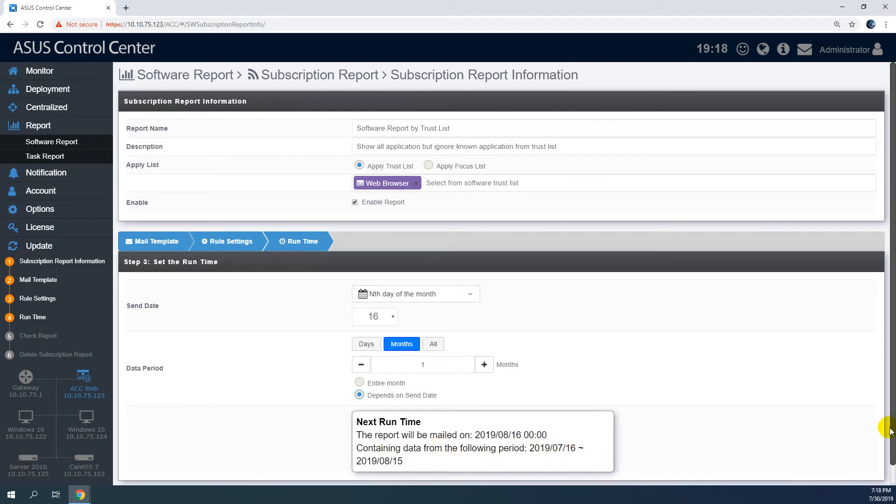
# Send the trust list report immediately and save the subscription report
pyautogui.moveTo(890, 430); pyautogui.dragTo(890, 453)
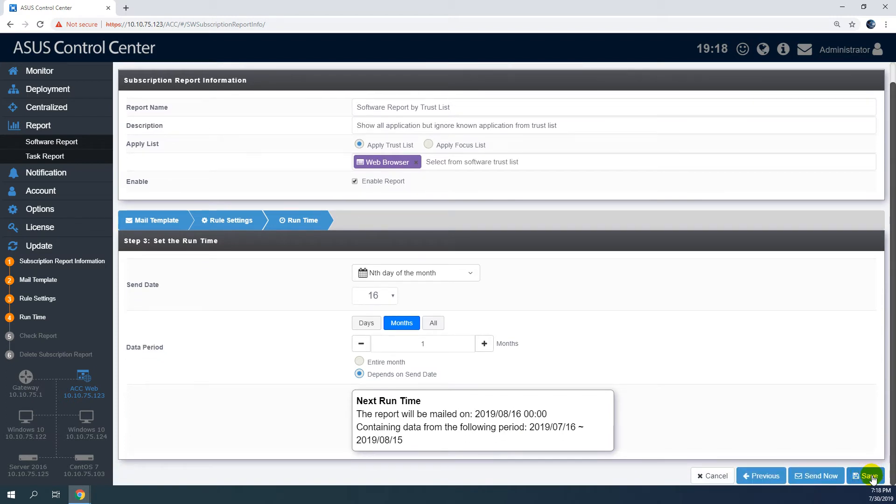
pyautogui.click(821, 476)
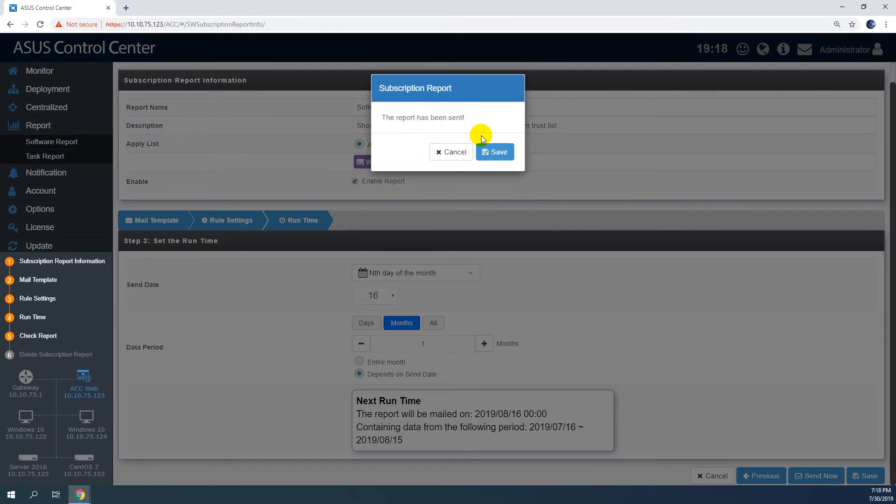
pyautogui.click(503, 152)
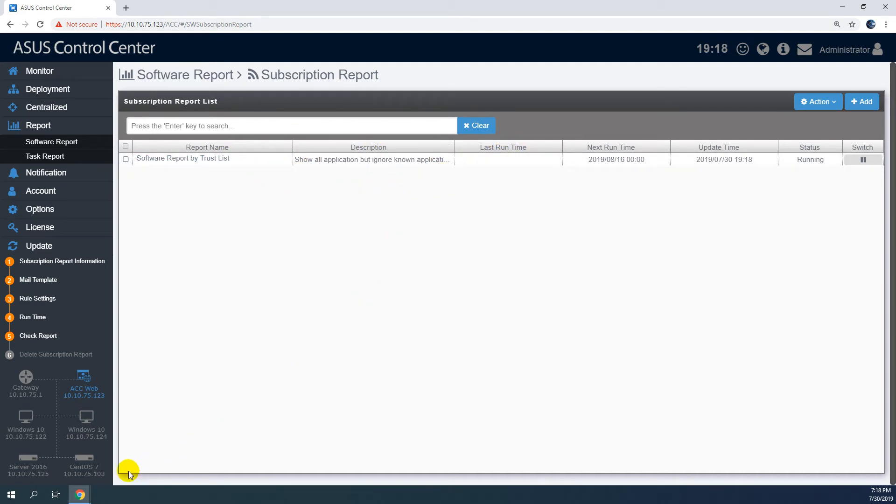
# Switch to the Gmail window, read the Department's Software Report e-mail through its whole software table, and return to ASUS Control Center
pyautogui.moveTo(81, 493)
pyautogui.click(149, 458)
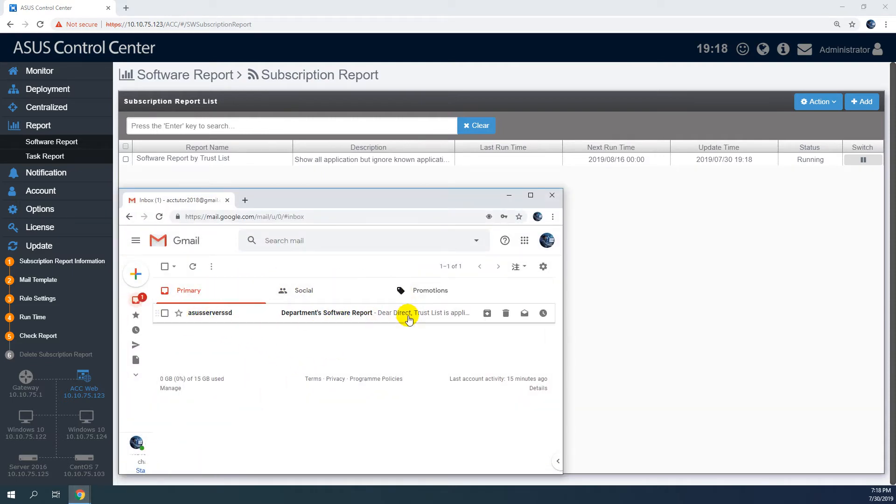
pyautogui.click(364, 314)
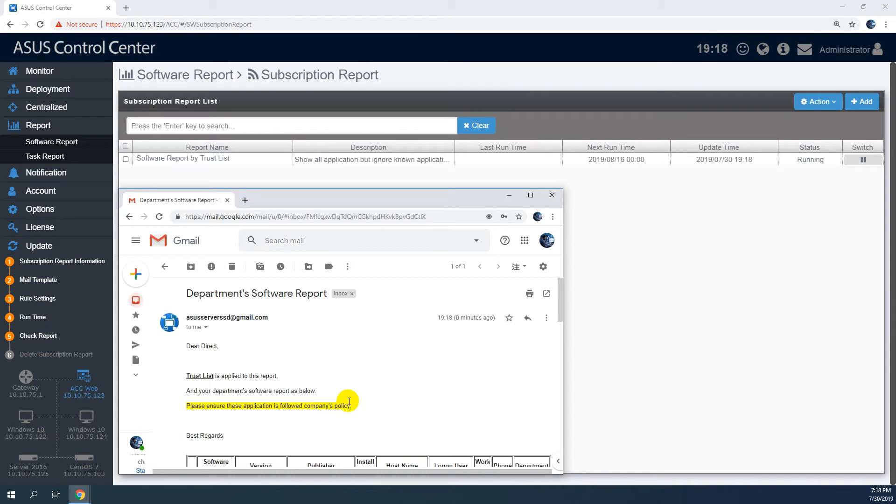
pyautogui.scroll(-1, 561, 320)
pyautogui.moveTo(560, 321); pyautogui.dragTo(561, 348)
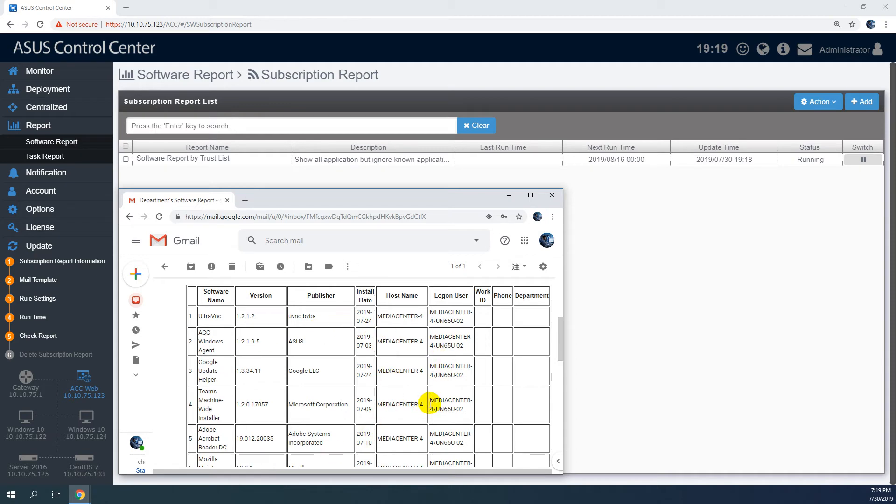
pyautogui.moveTo(563, 352); pyautogui.dragTo(572, 390)
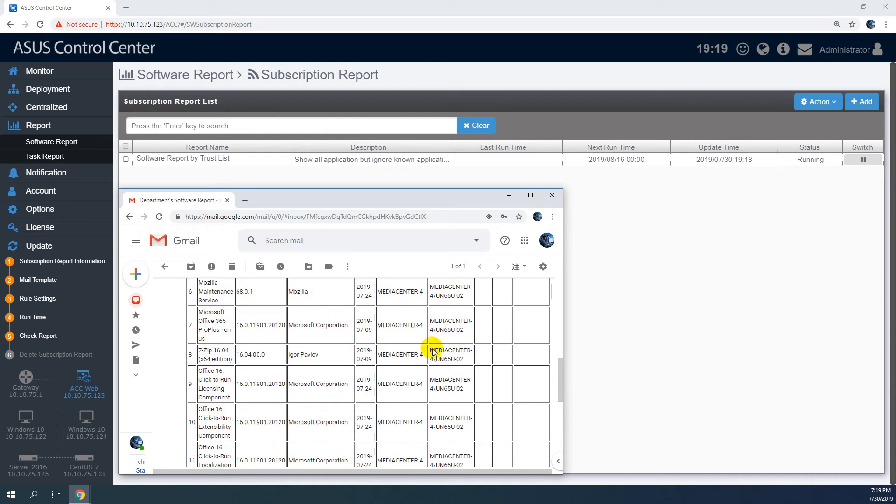
pyautogui.moveTo(561, 375); pyautogui.dragTo(572, 423)
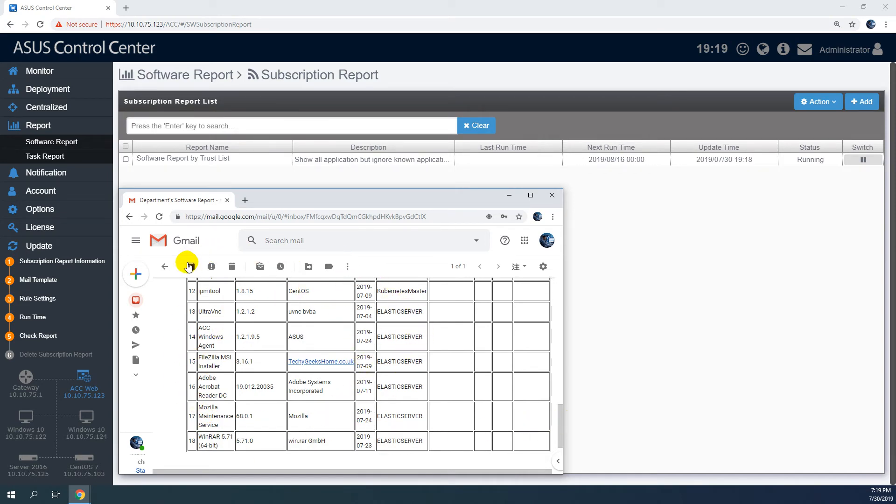
pyautogui.click(164, 266)
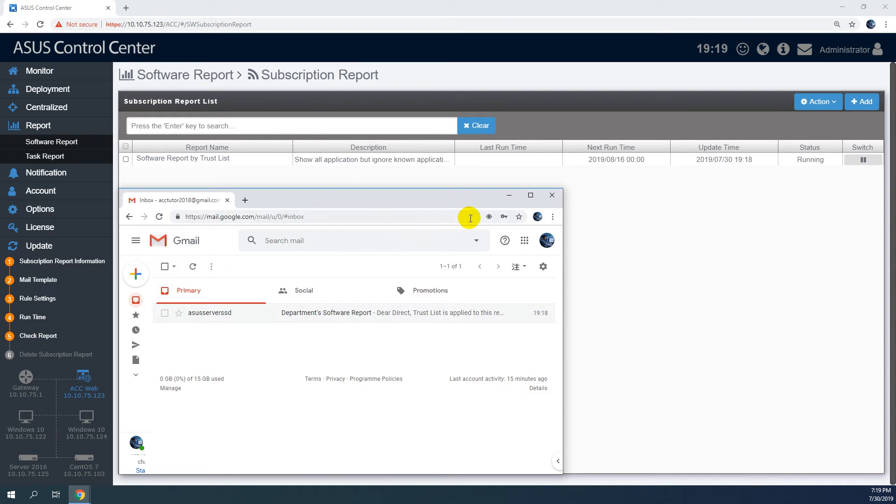
pyautogui.click(513, 194)
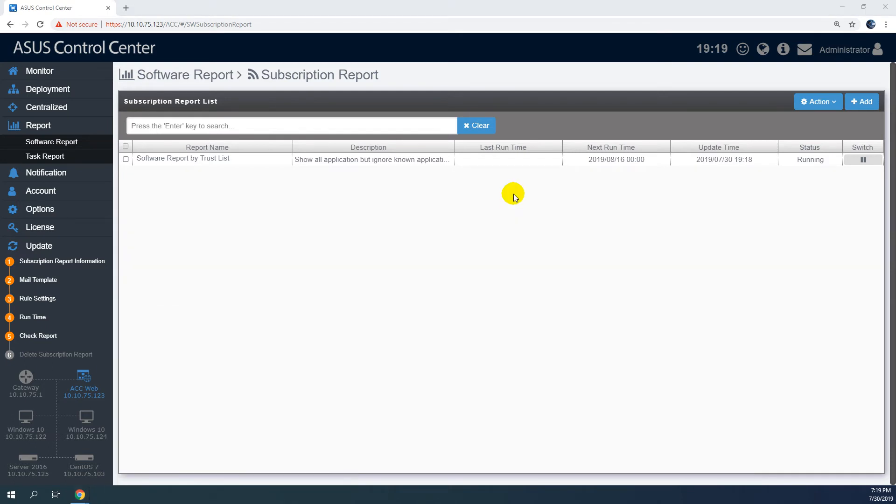
# Add a subscription report named Software Report by Focus List, described as "Show specific application from focus list and ignore the other application"
pyautogui.click(865, 103)
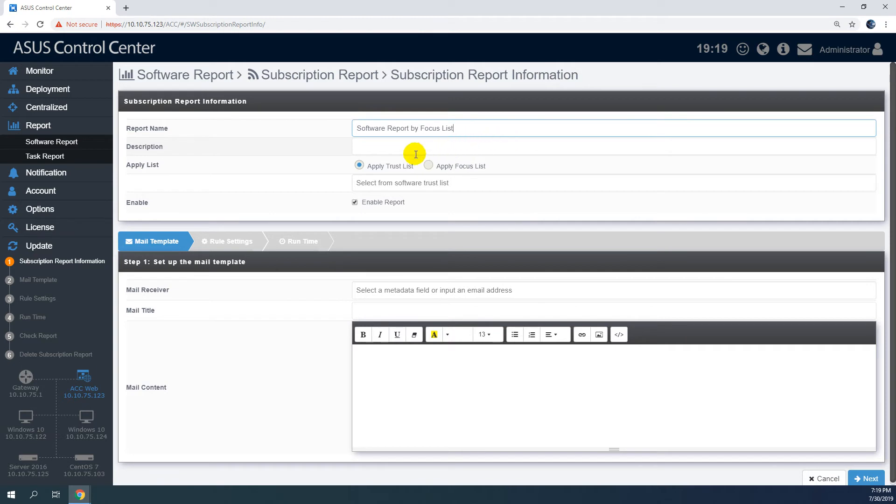
pyautogui.click(404, 146)
pyautogui.write('Show specific application from focus list and ignore the other application')
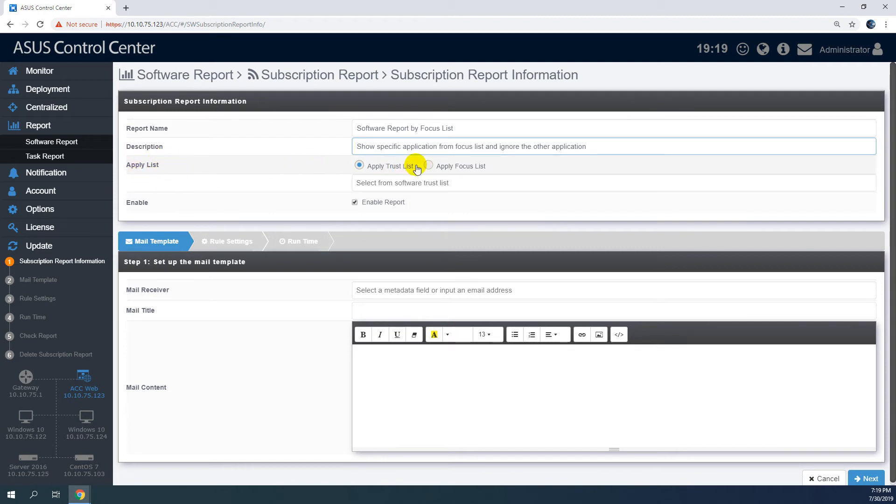
# Apply a focus list to the new report and choose Microsoft Office as the list
pyautogui.click(457, 169)
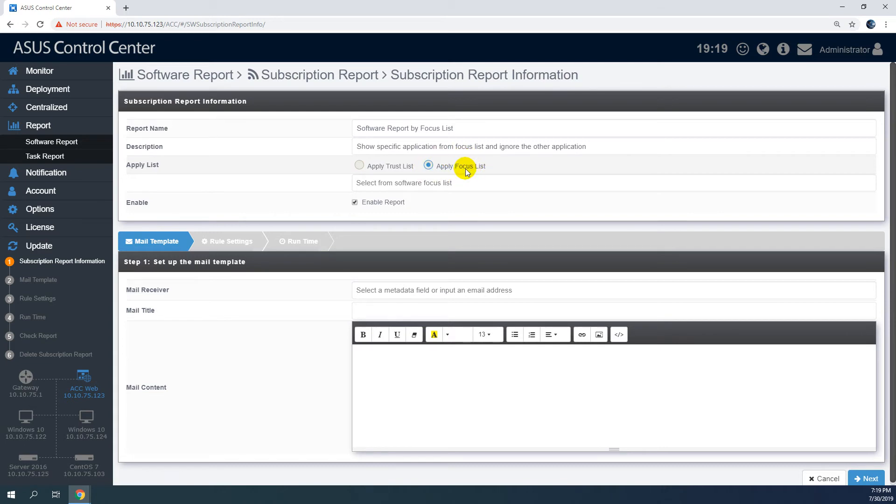
pyautogui.click(442, 184)
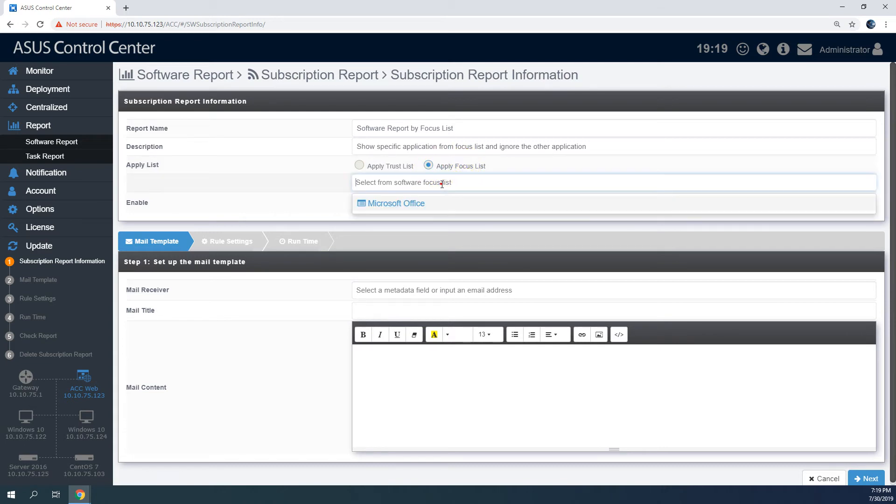
pyautogui.click(406, 205)
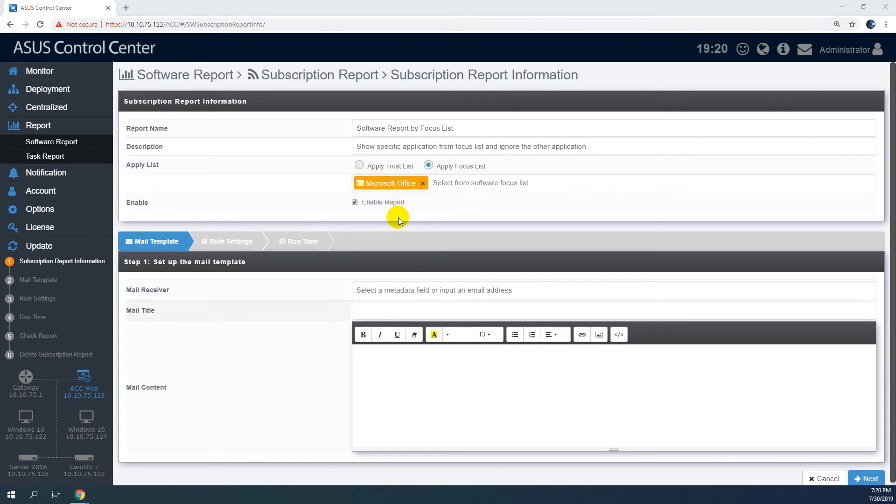
# Set the mail receiver to the Director metadata field and title the mail "Department's Software Report"
pyautogui.click(374, 293)
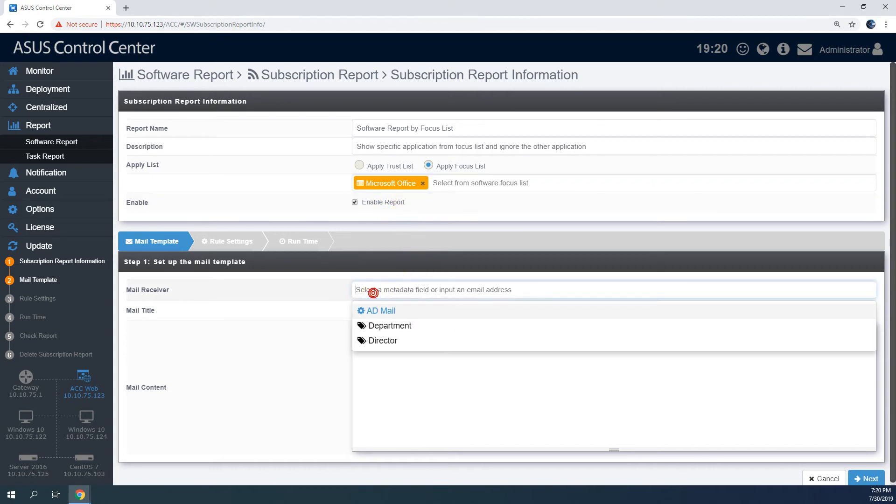
pyautogui.click(416, 344)
pyautogui.click(355, 278)
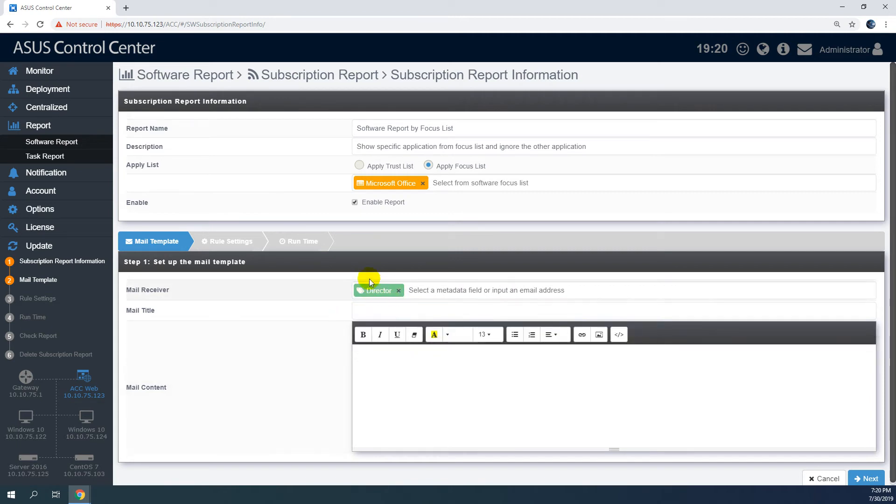
pyautogui.click(411, 311)
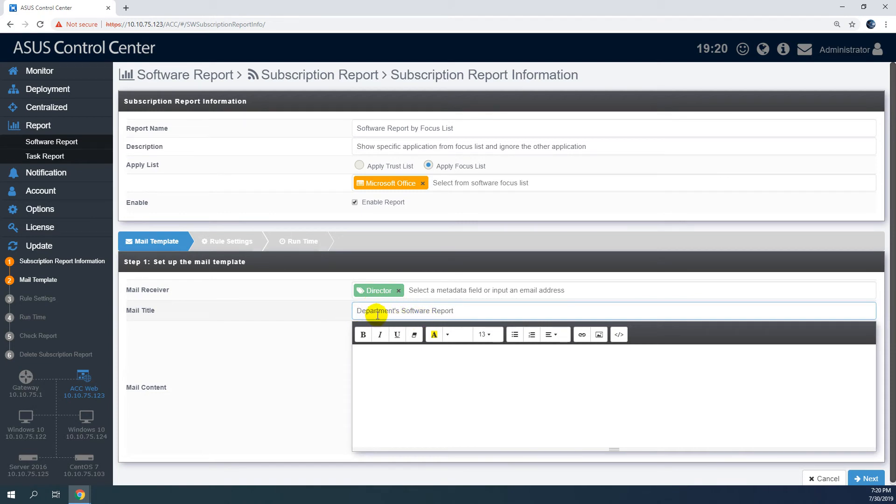
# Write the mail content about the applied Focus List and sufficient application licenses, with Focus List bold and underlined and the license sentence highlighted in yellow
pyautogui.click(415, 373)
pyautogui.write("Dear Direct,  Focus List is applied to this report, And your department's software report as below. Please ensure these application's license is enough.  Best Regards")
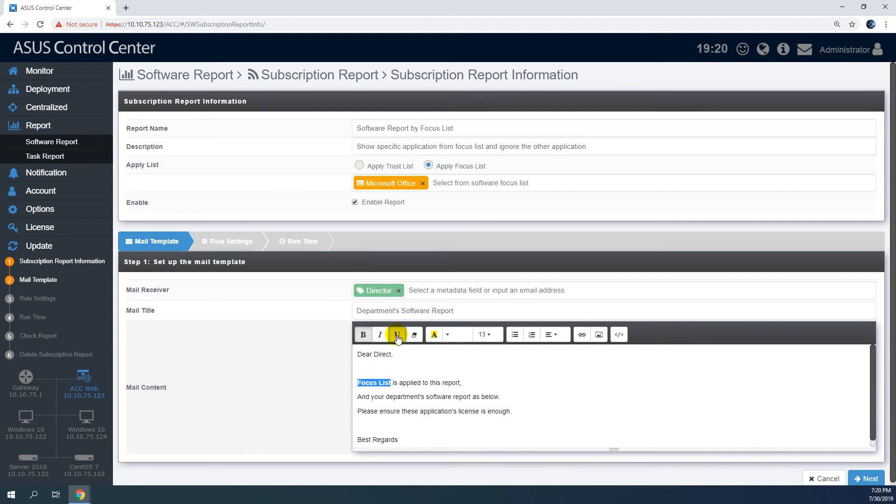
pyautogui.moveTo(512, 412); pyautogui.dragTo(345, 413)
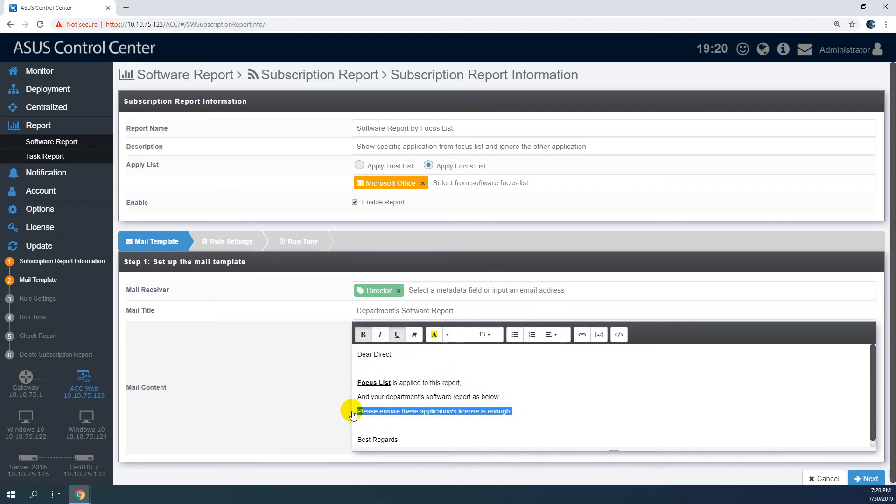
pyautogui.click(433, 334)
pyautogui.click(551, 396)
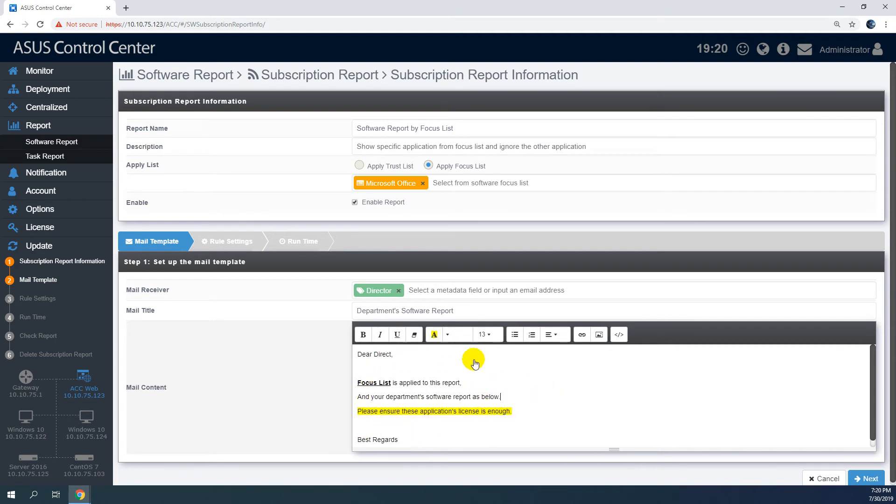
# Add a device rule that selects devices whose Department field contains the keyword SW
pyautogui.click(871, 479)
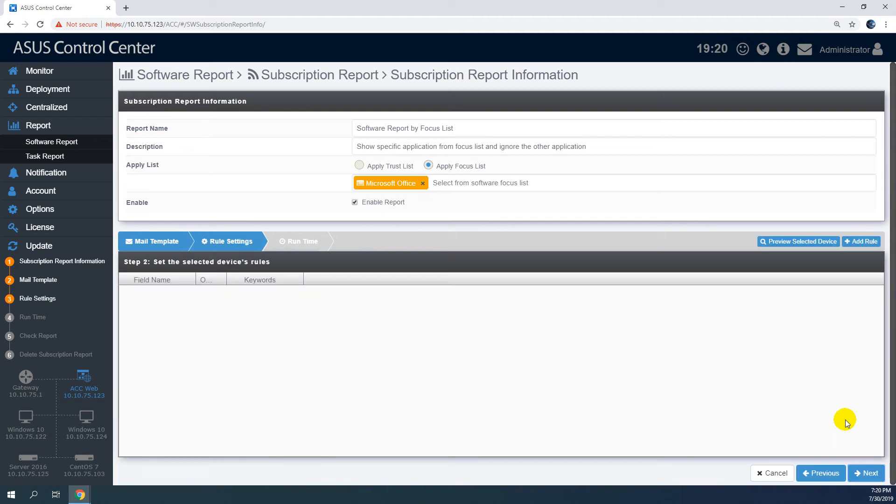
pyautogui.click(863, 242)
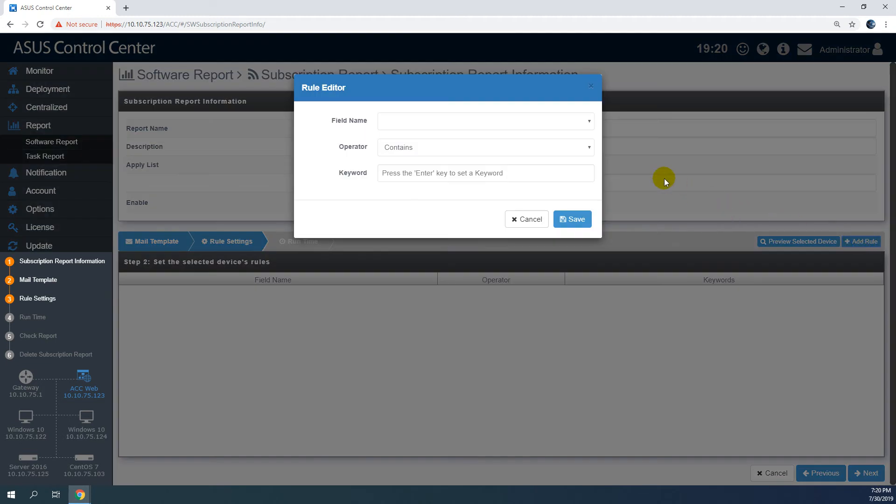
pyautogui.click(491, 129)
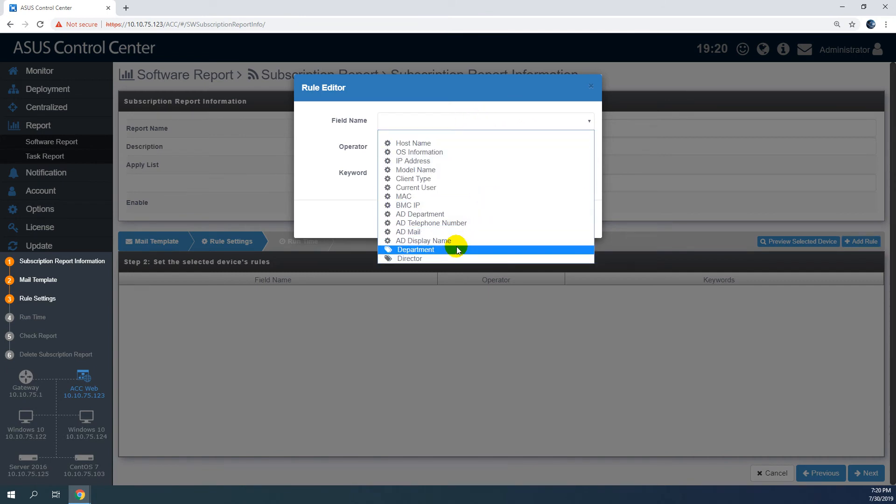
pyautogui.click(415, 251)
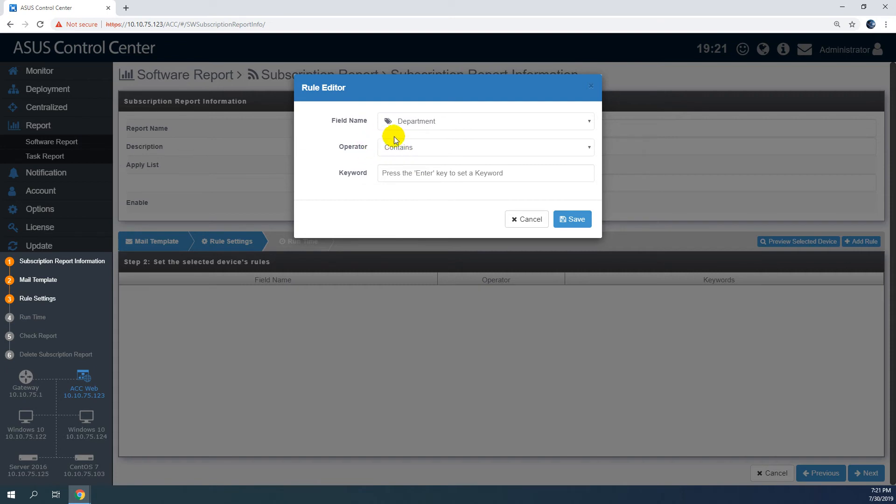
pyautogui.click(415, 175)
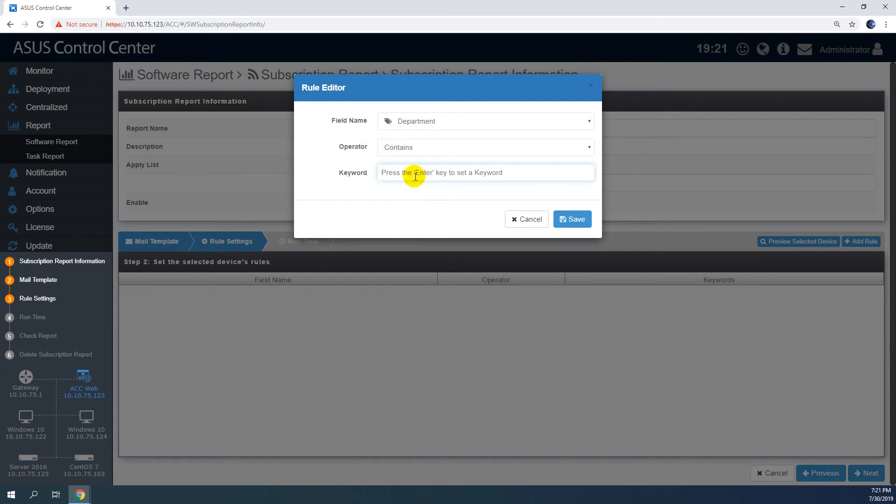
pyautogui.write('SW')
pyautogui.press('Return')
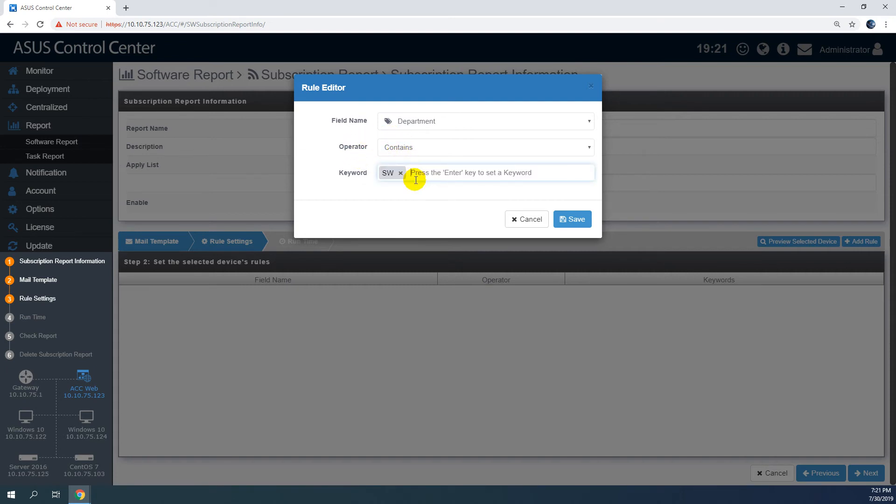
pyautogui.click(572, 223)
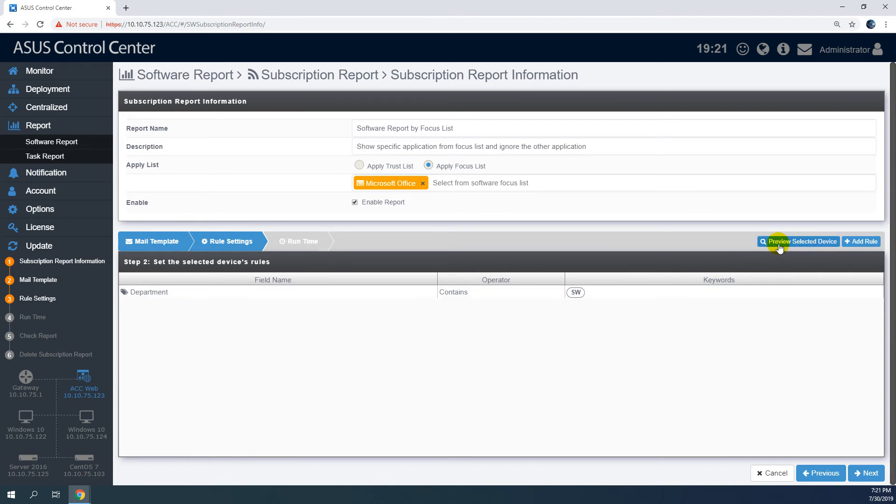
# Preview the devices selected by the rule, with the Department column added to the device list
pyautogui.click(801, 241)
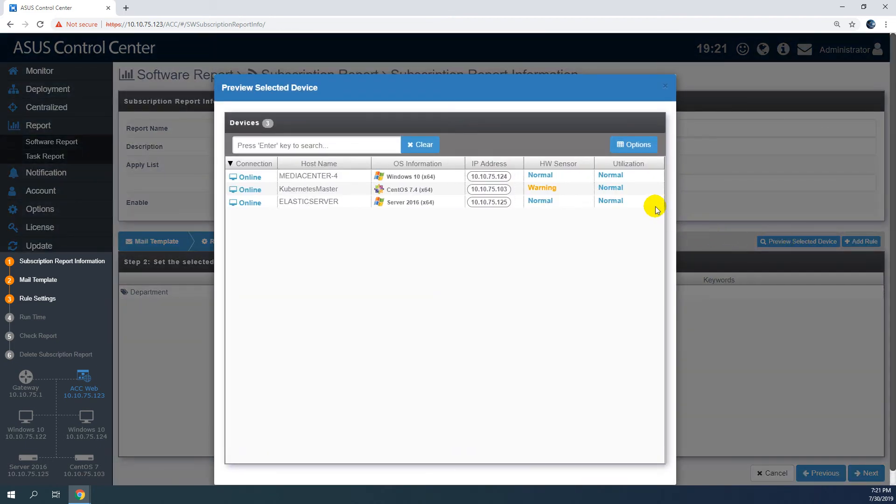
pyautogui.click(637, 152)
pyautogui.moveTo(658, 184); pyautogui.dragTo(662, 282)
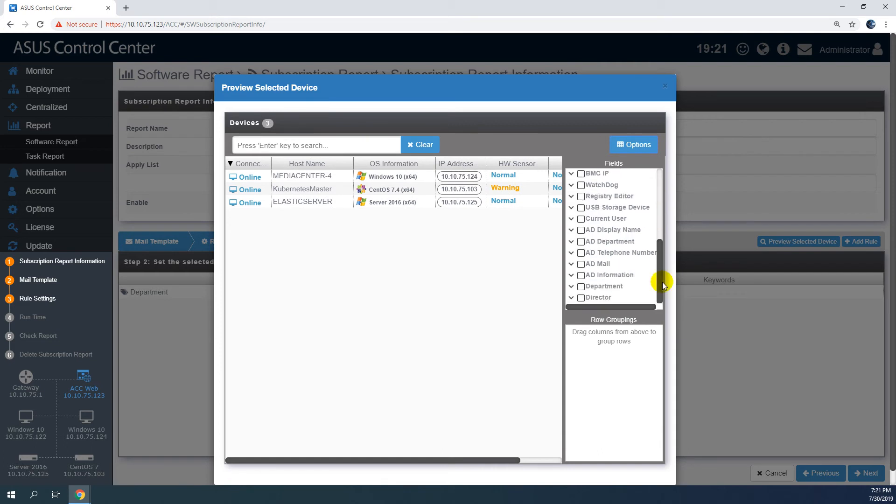
pyautogui.click(631, 155)
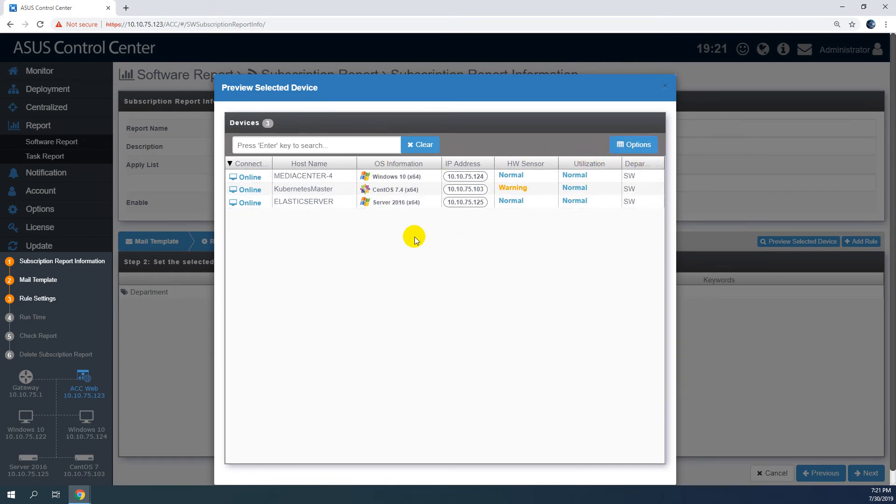
pyautogui.click(661, 94)
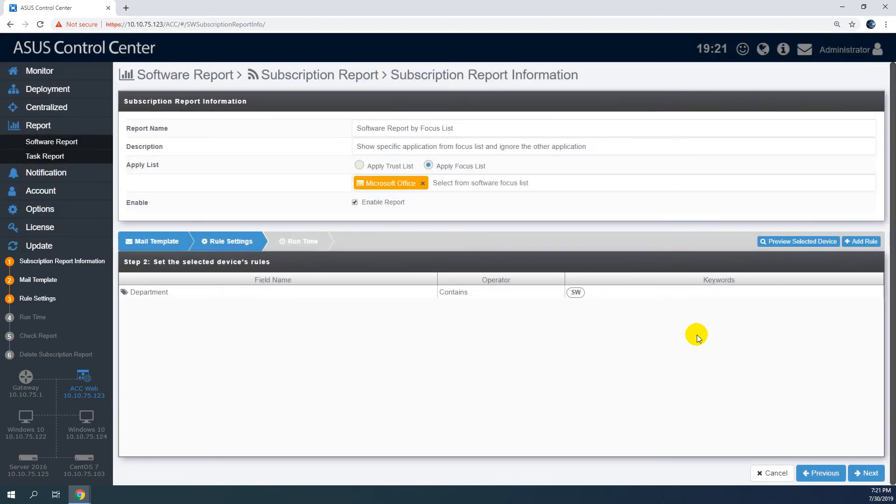
# Schedule the report for the 16th day of the month, with a data period of 1 month that depends on the send date
pyautogui.click(865, 473)
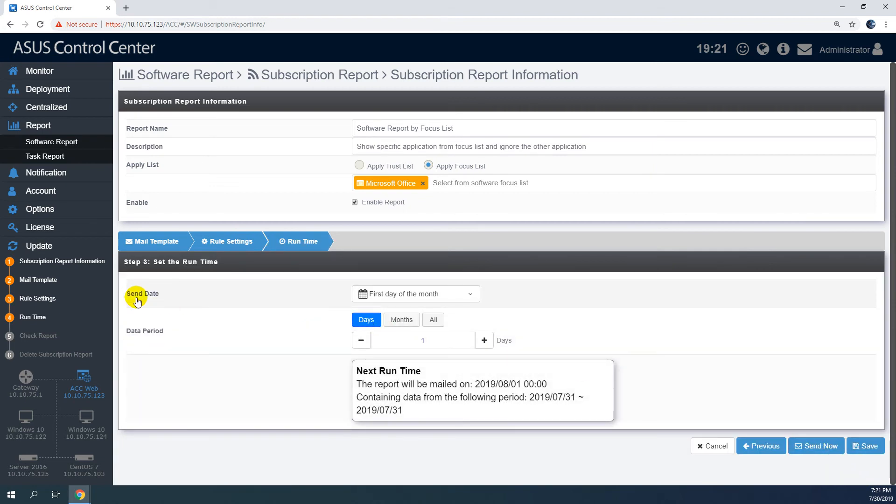
pyautogui.click(405, 294)
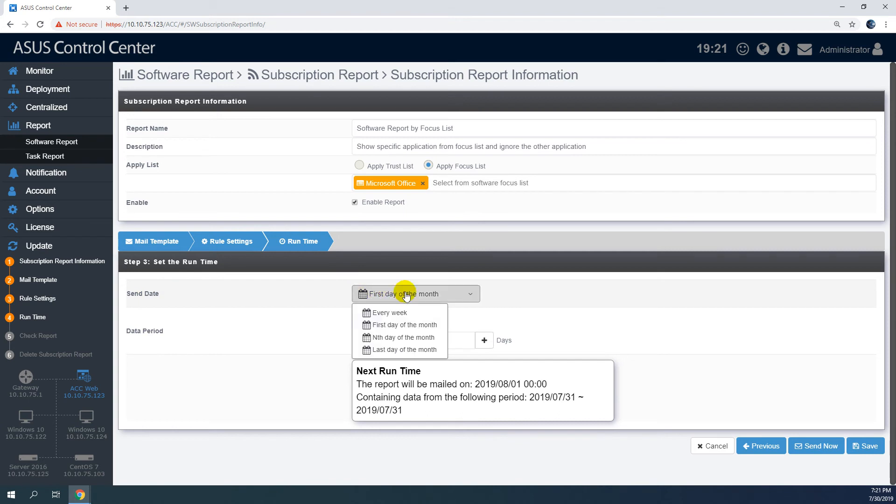
pyautogui.click(397, 339)
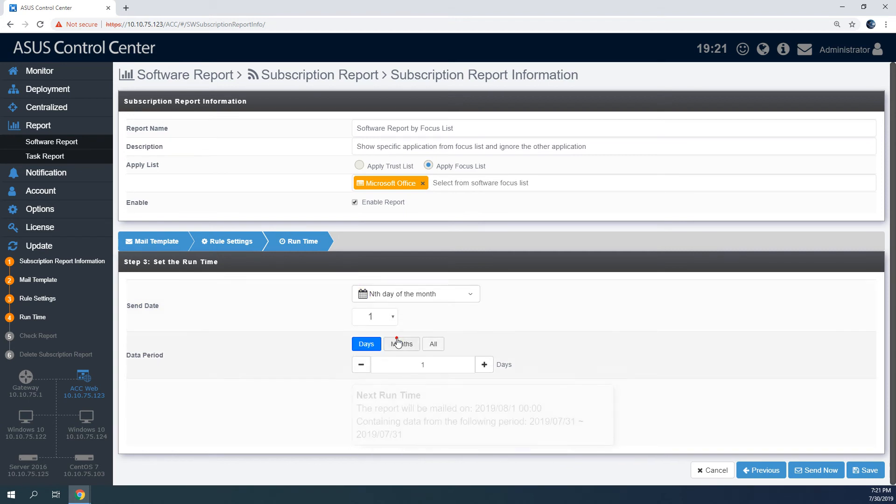
pyautogui.click(382, 317)
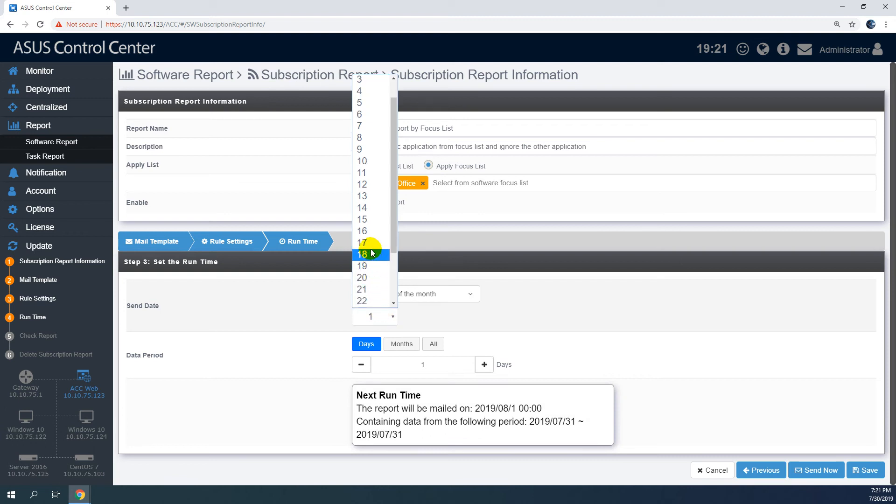
pyautogui.click(369, 231)
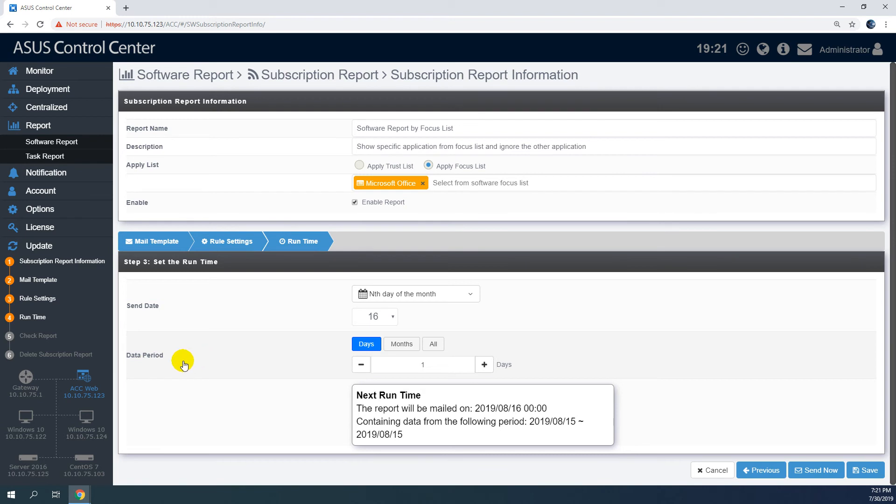
pyautogui.click(402, 344)
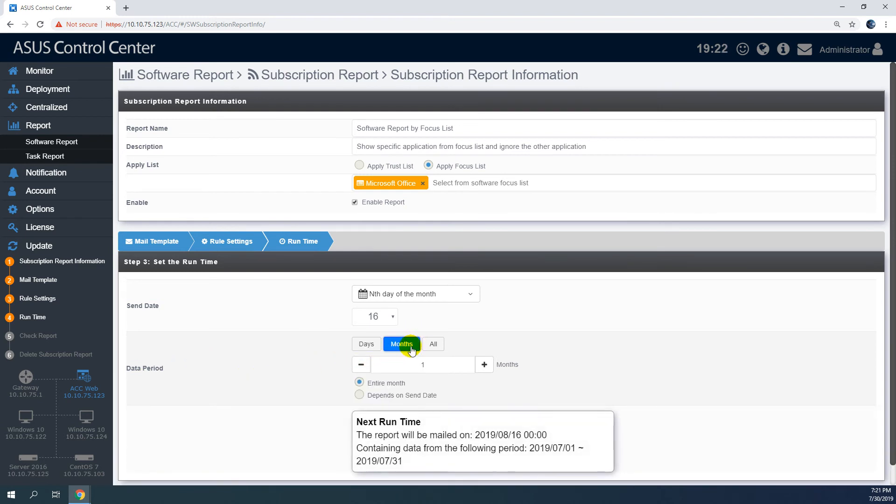
pyautogui.click(380, 396)
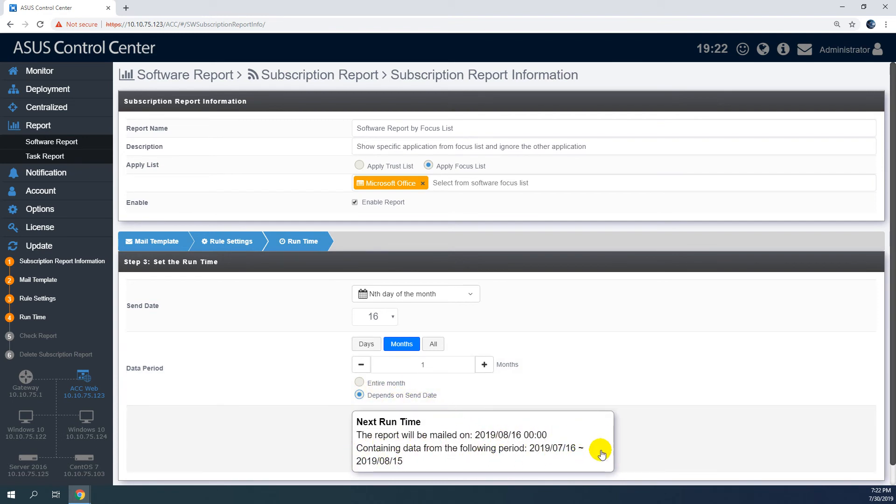
# Send the focus list report immediately and save the subscription
pyautogui.scroll(-1, 890, 406)
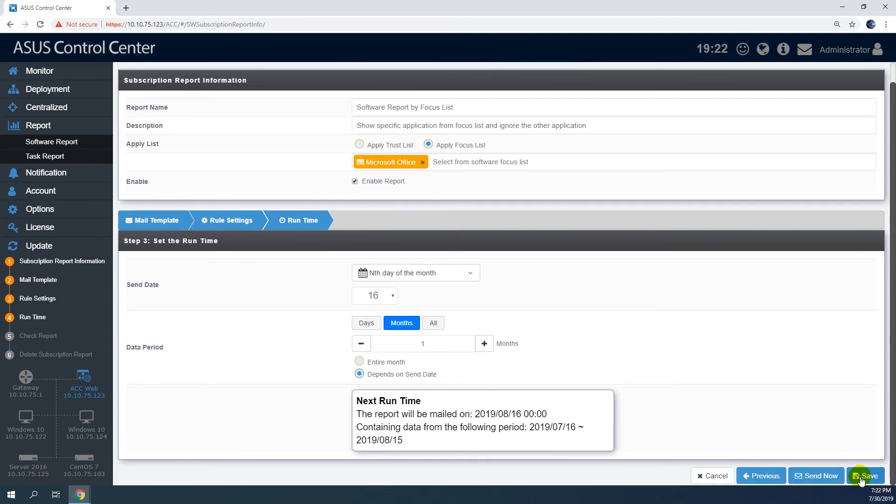
pyautogui.click(822, 474)
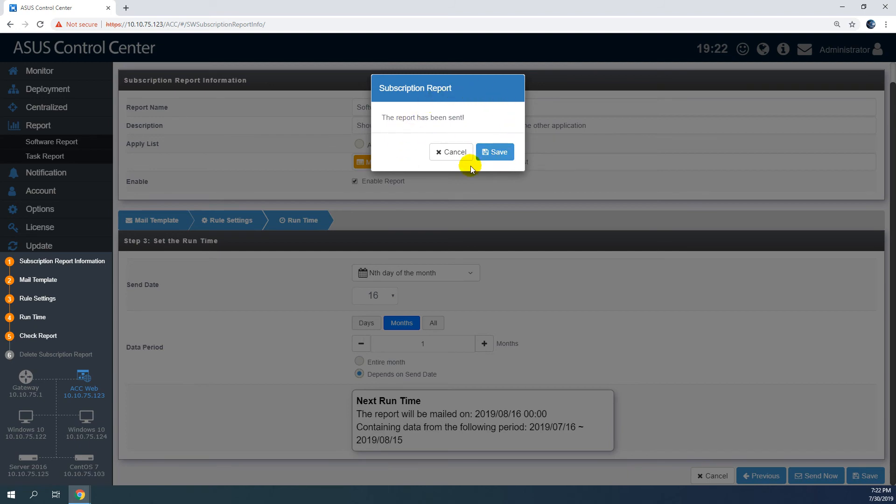
pyautogui.click(501, 151)
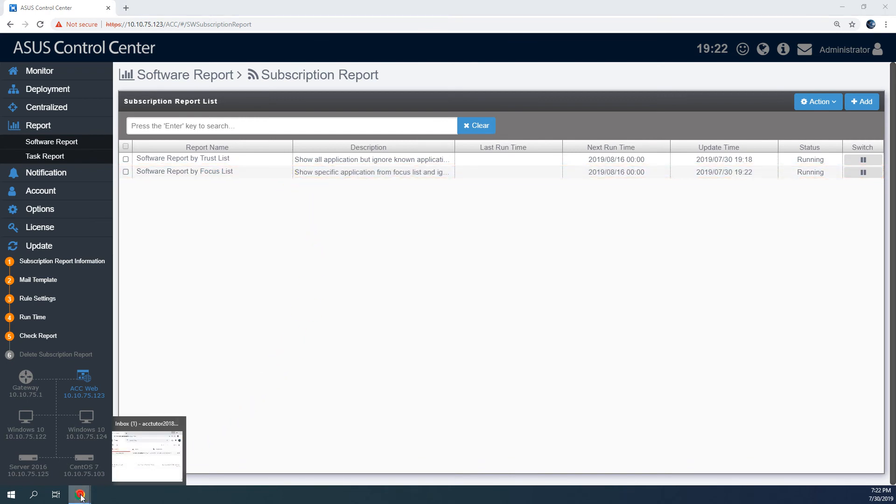
# Switch to Gmail and examine the newest Department's Software Report mail, including its software table, before returning to the report list
pyautogui.click(148, 463)
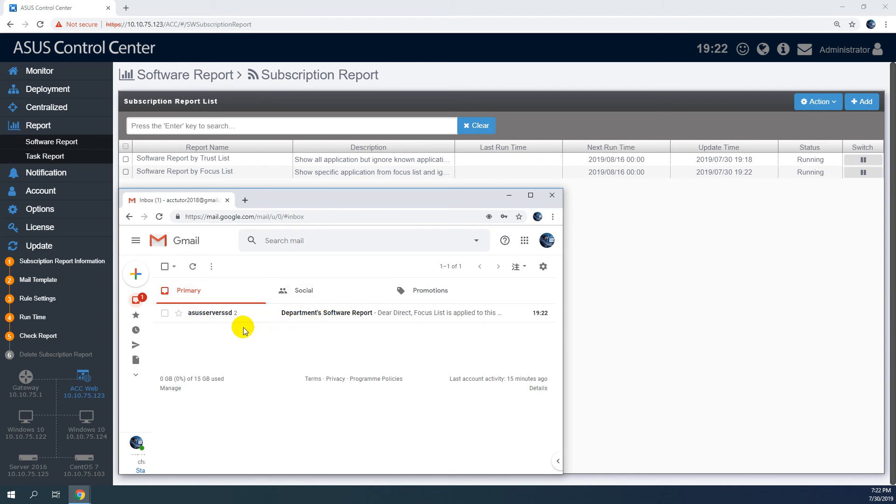
pyautogui.click(342, 312)
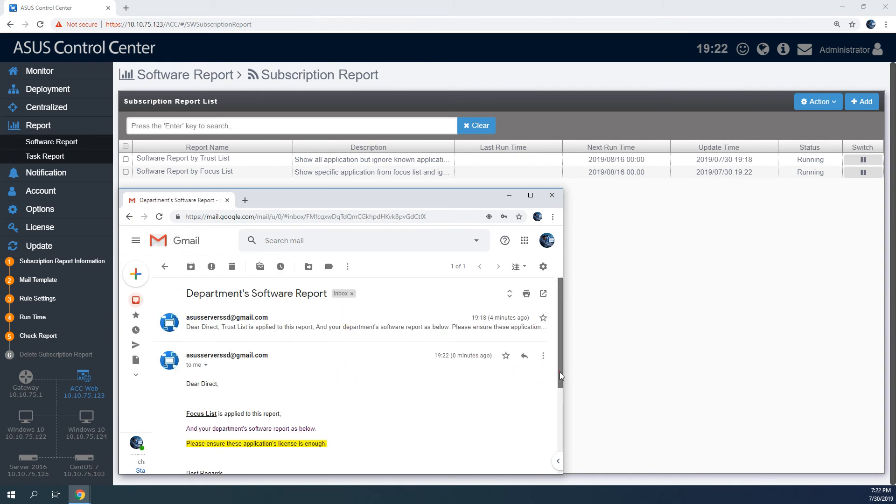
pyautogui.moveTo(561, 374); pyautogui.dragTo(561, 401)
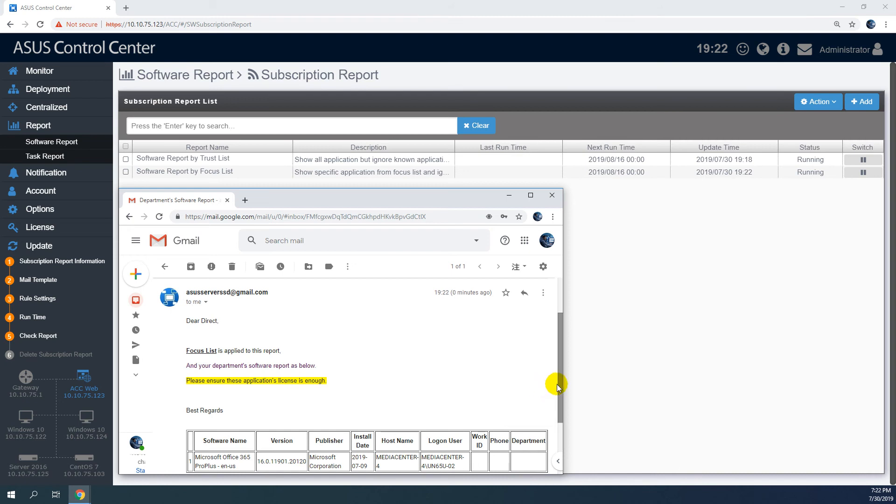
pyautogui.moveTo(562, 391); pyautogui.dragTo(560, 414)
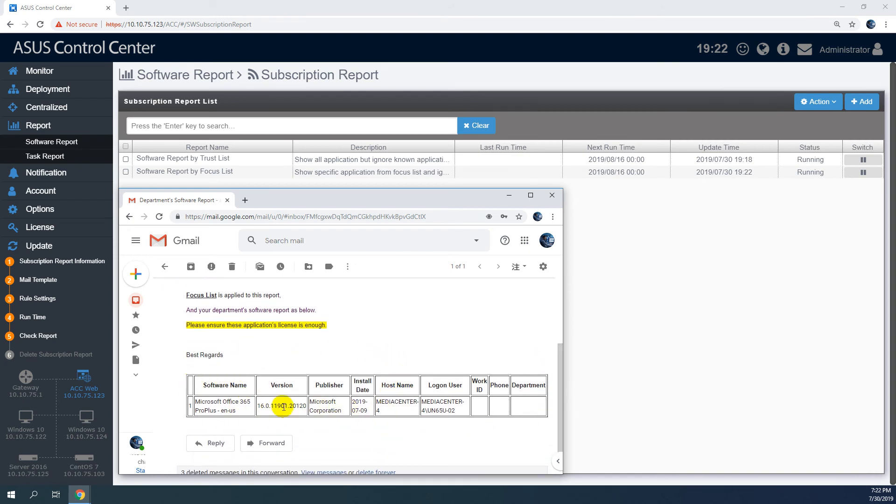
pyautogui.click(510, 196)
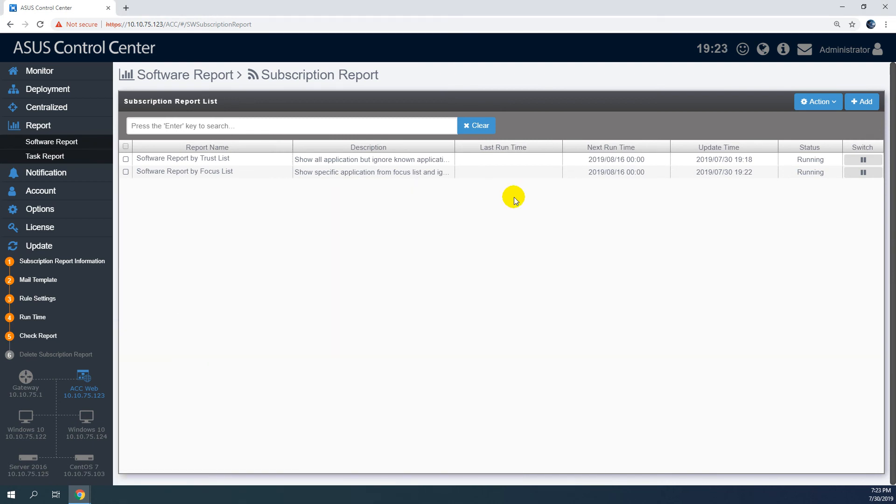
# Pause the Software Report by Focus List subscription and confirm the change
pyautogui.click(125, 173)
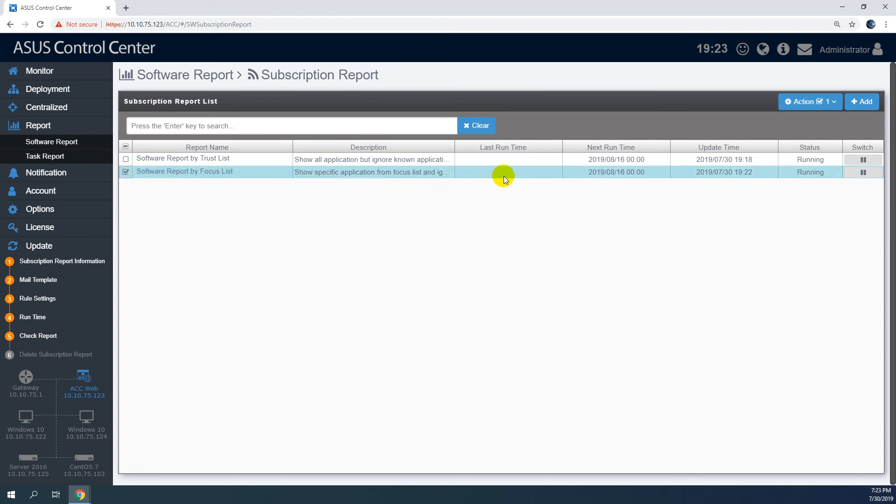
pyautogui.click(829, 102)
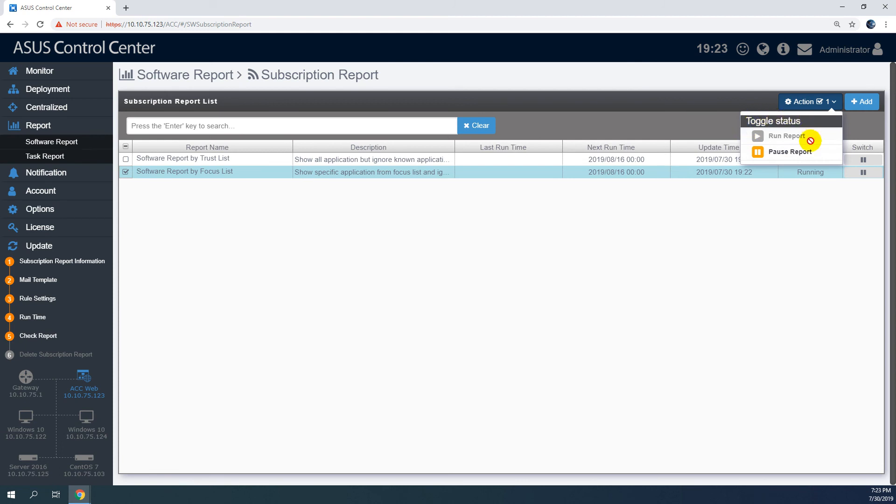
pyautogui.click(785, 152)
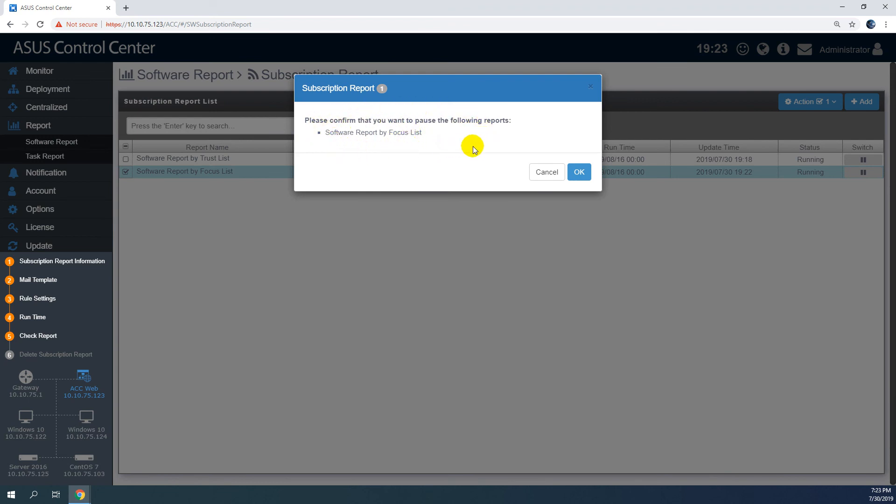
pyautogui.click(580, 172)
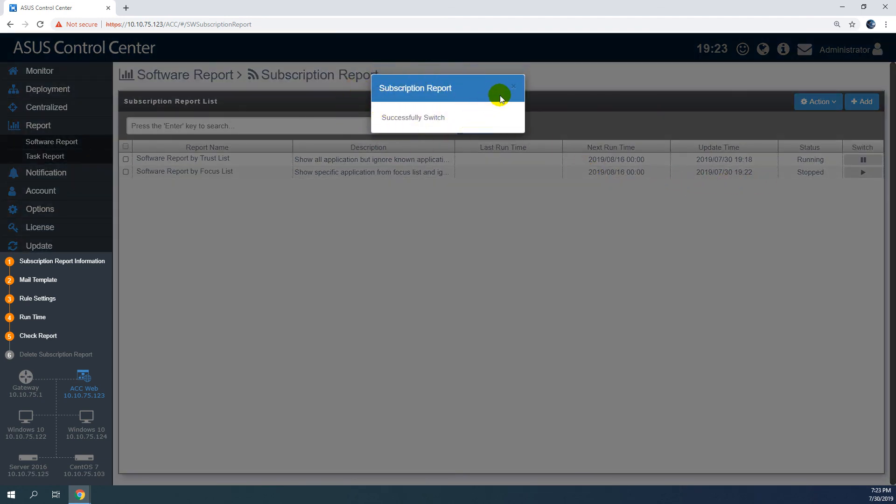
pyautogui.click(513, 88)
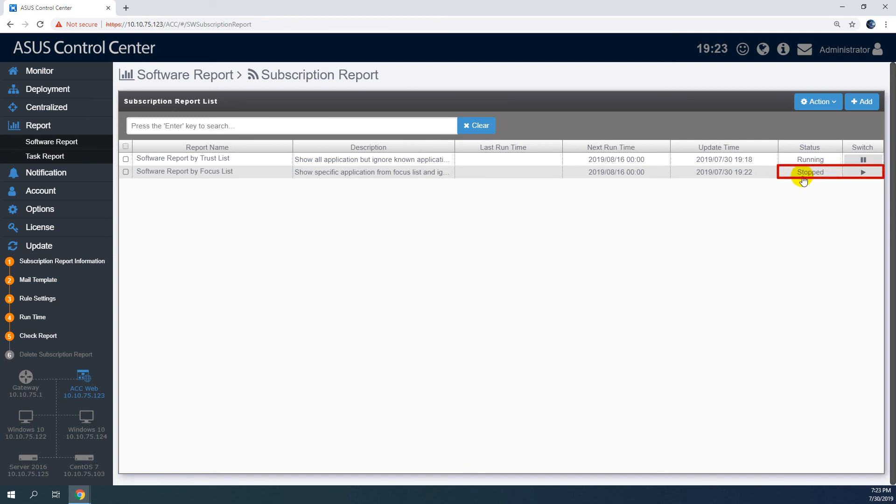
# Set the paused Software Report by Focus List running again
pyautogui.click(862, 173)
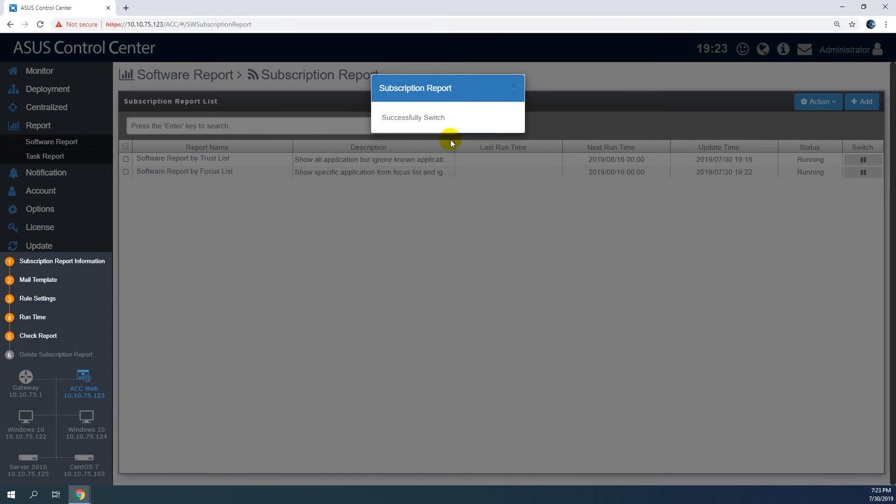
pyautogui.click(515, 88)
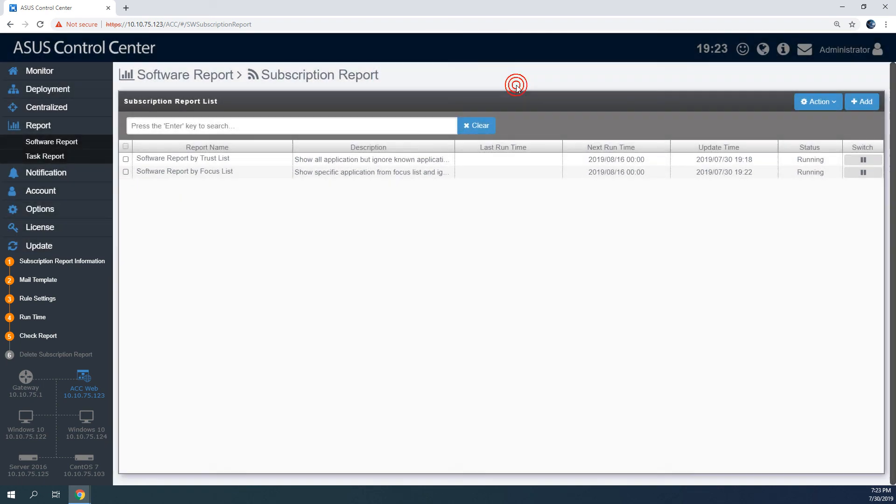
# Delete the Software Report by Focus List subscription from its information page
pyautogui.click(215, 175)
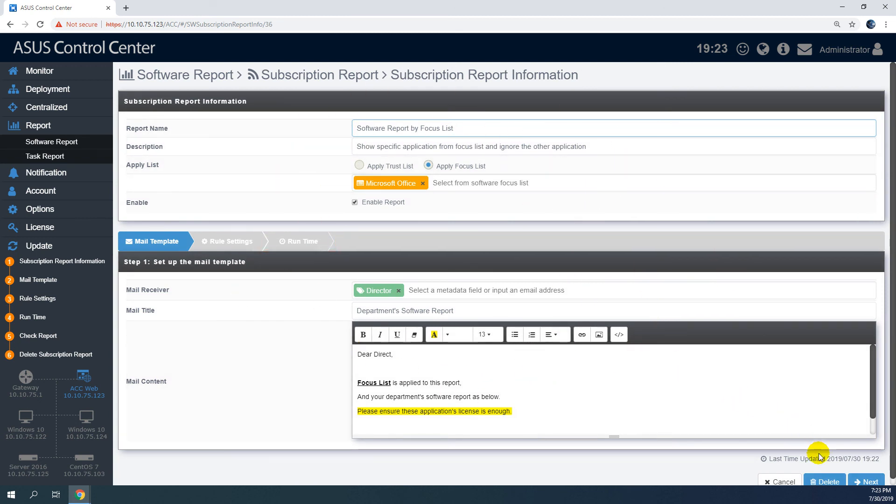
pyautogui.click(825, 483)
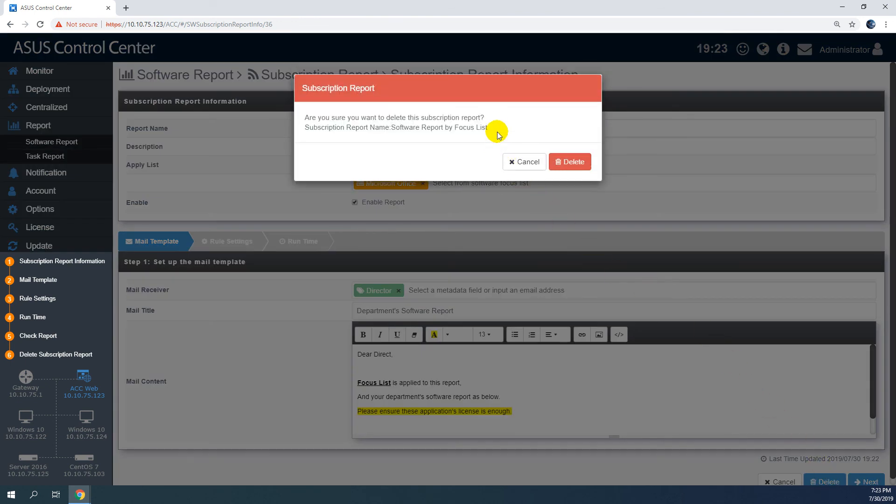
pyautogui.moveTo(484, 127); pyautogui.dragTo(398, 131)
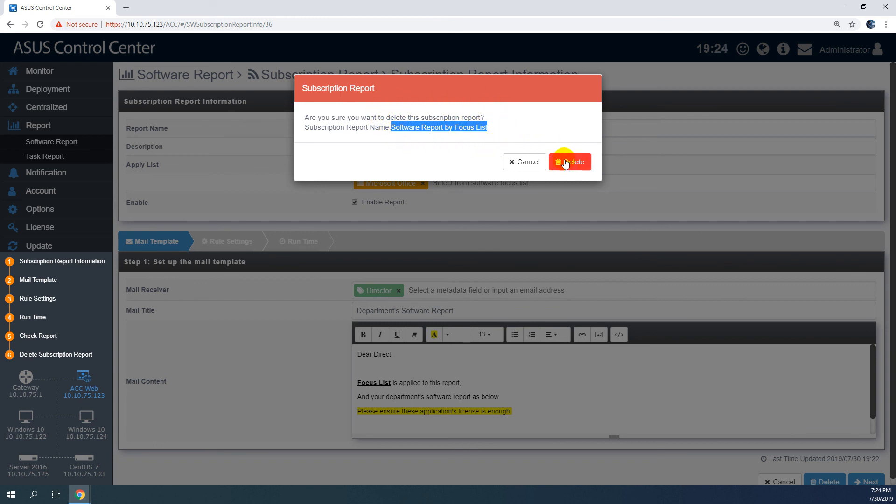
pyautogui.click(581, 162)
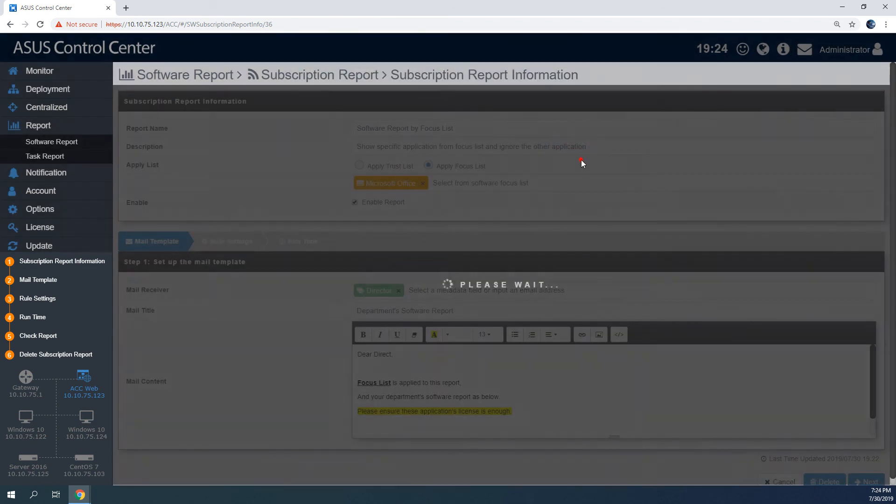